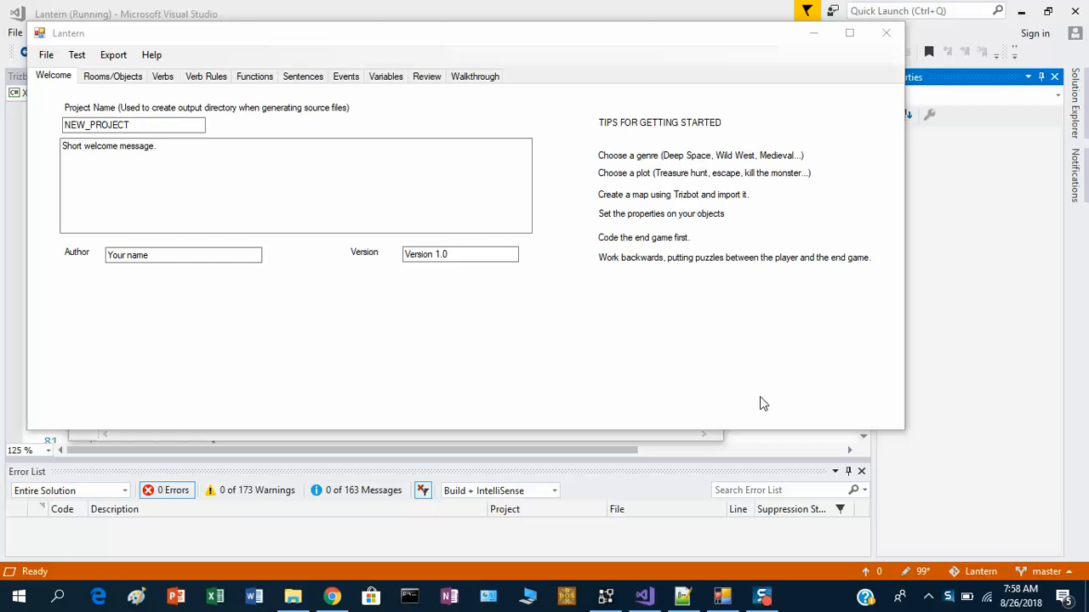
- Review the Forest map in Trizbort before returning to the Lantern window
left_click(600, 601)
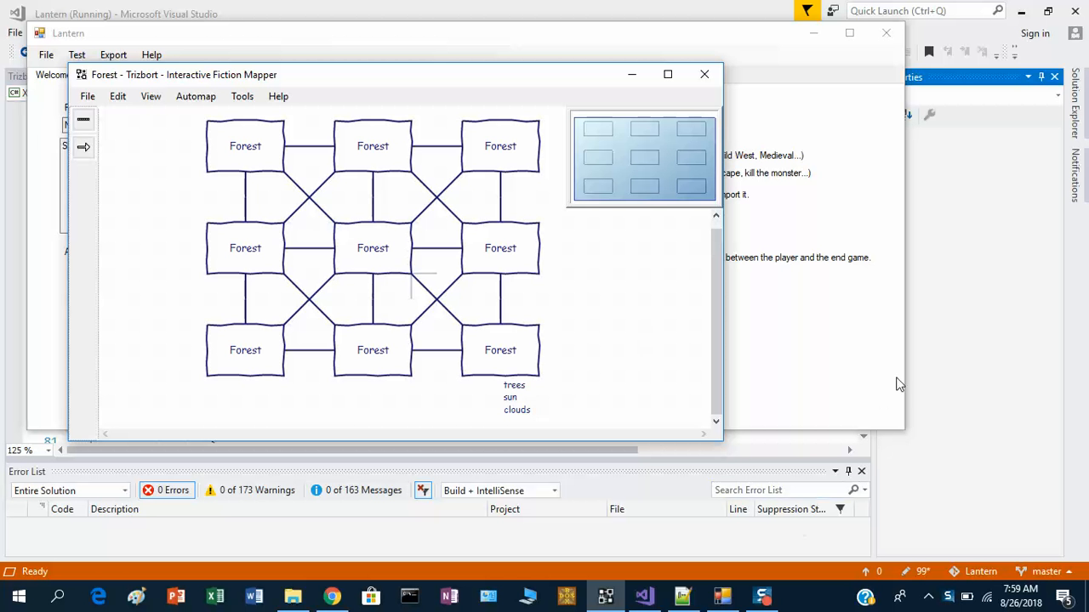
left_click(863, 388)
- Import the Forest Trizbort file as a new project, resuming the debugger past its breakpoint
left_click(46, 55)
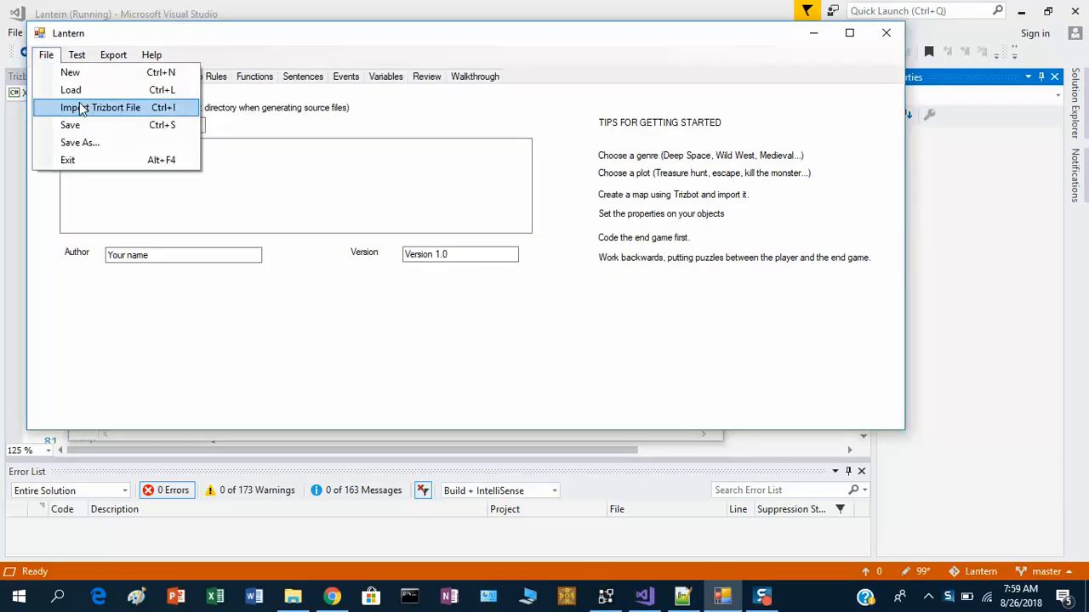
left_click(77, 108)
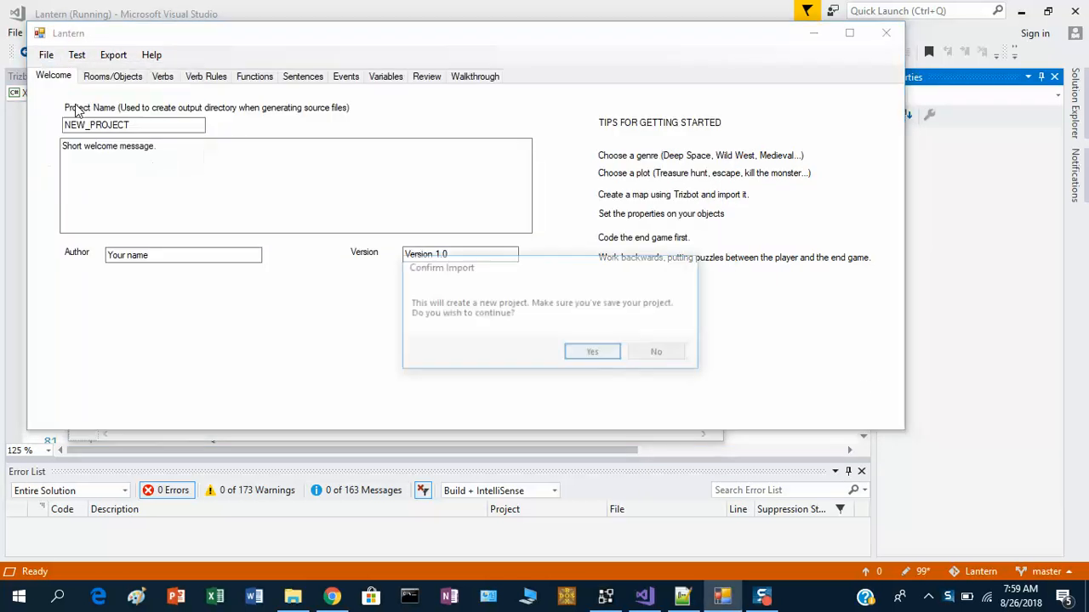
left_click(598, 356)
left_click_drag(584, 146, 587, 333)
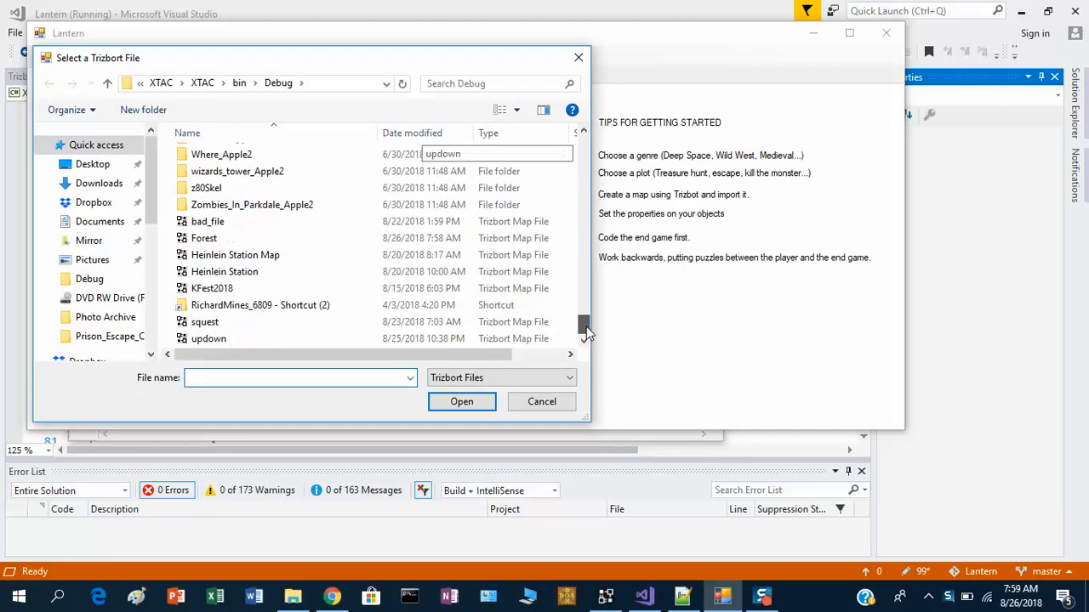
double_click(323, 240)
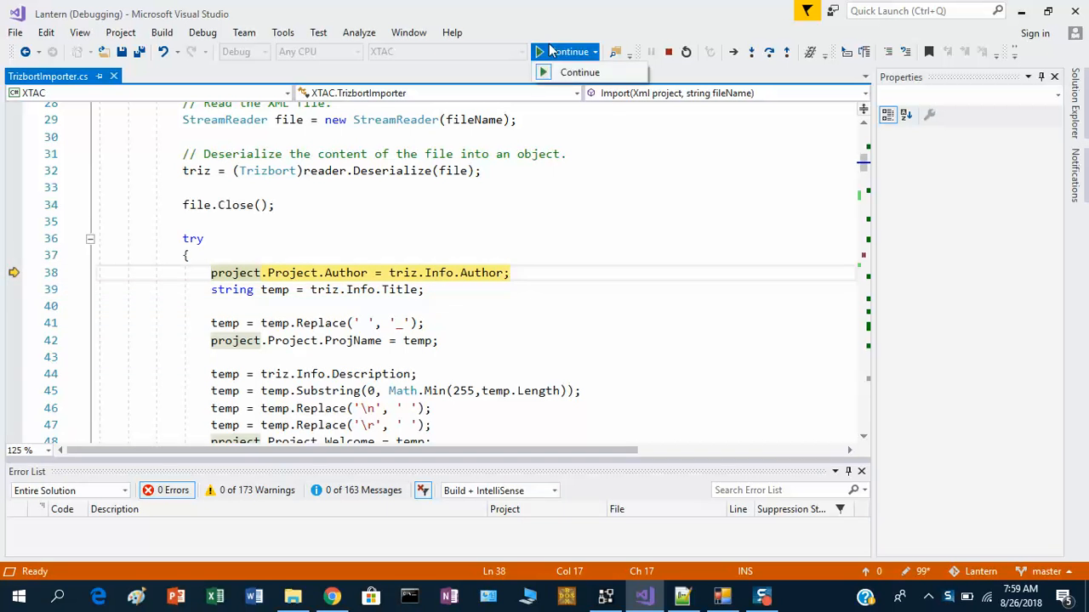
left_click(553, 56)
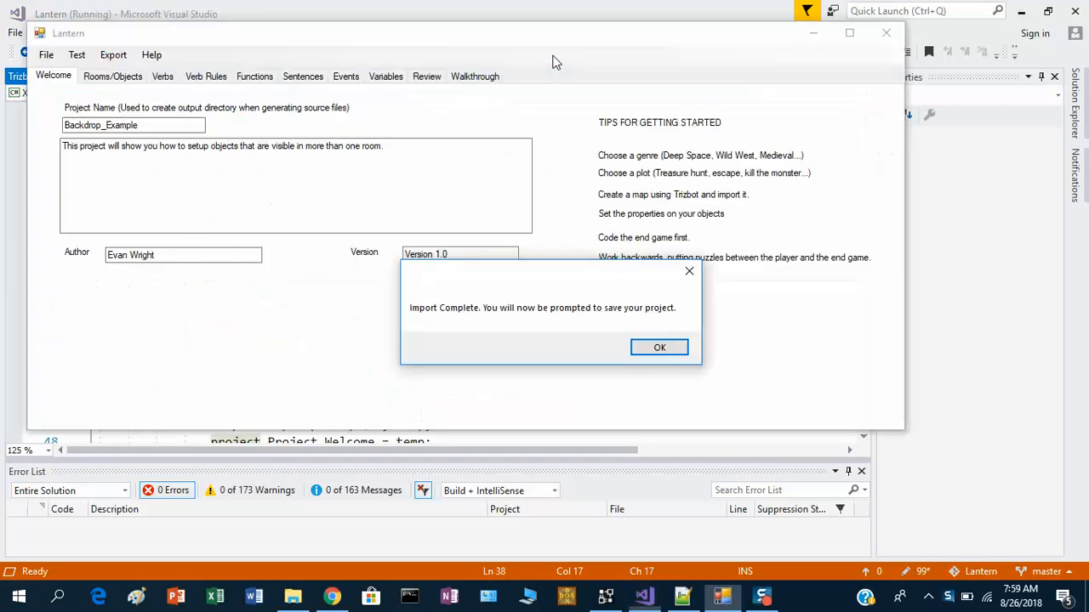
left_click(678, 352)
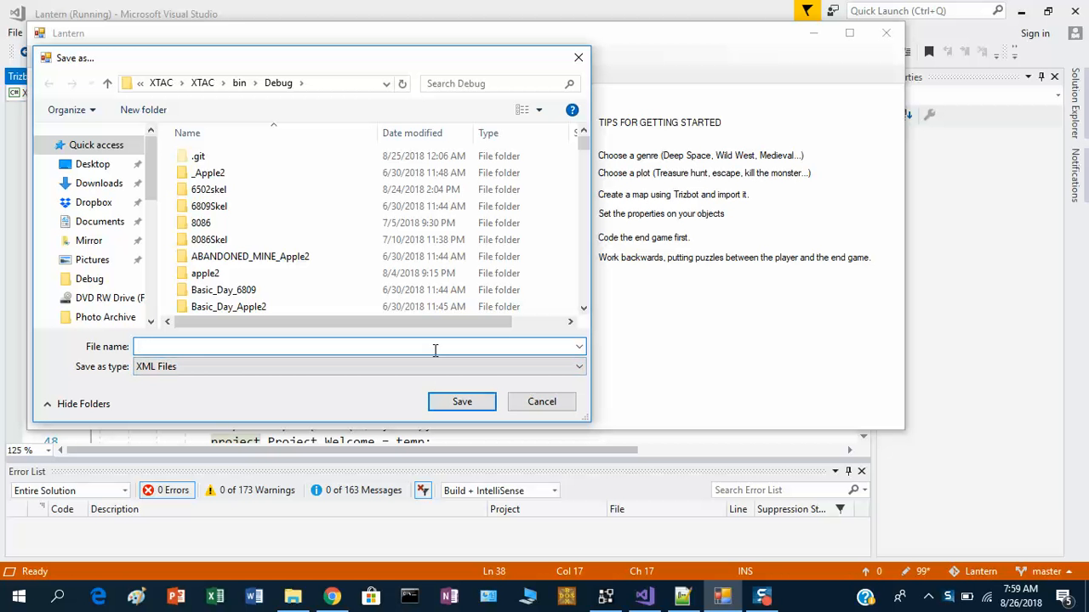
- Save the project as BackdropExample.xml, replacing the existing file
type("Back")
key("Down")
key("Return")
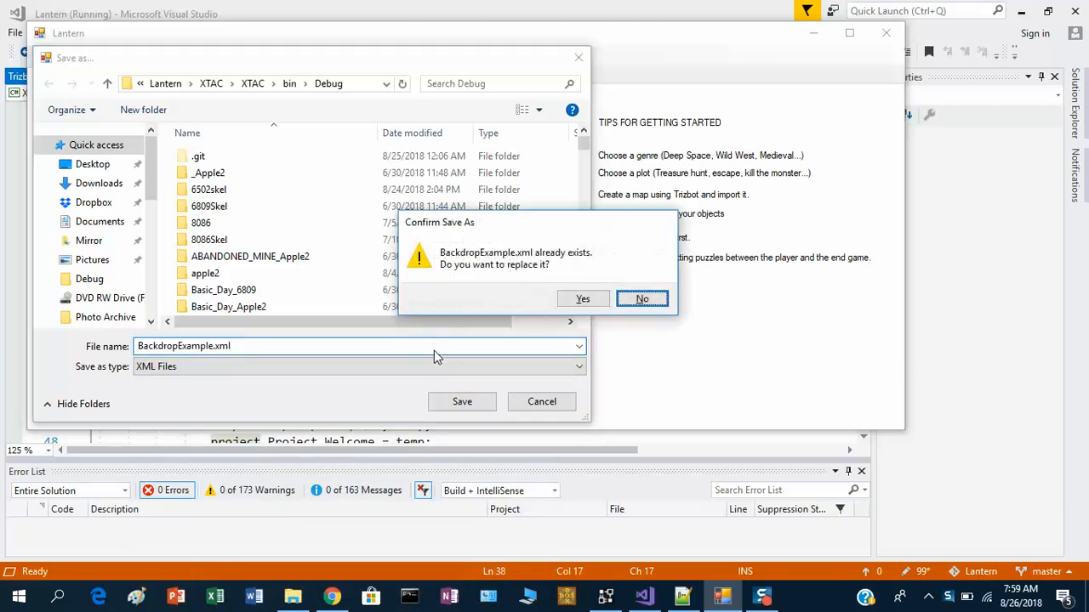
key("Left")
key("Return")
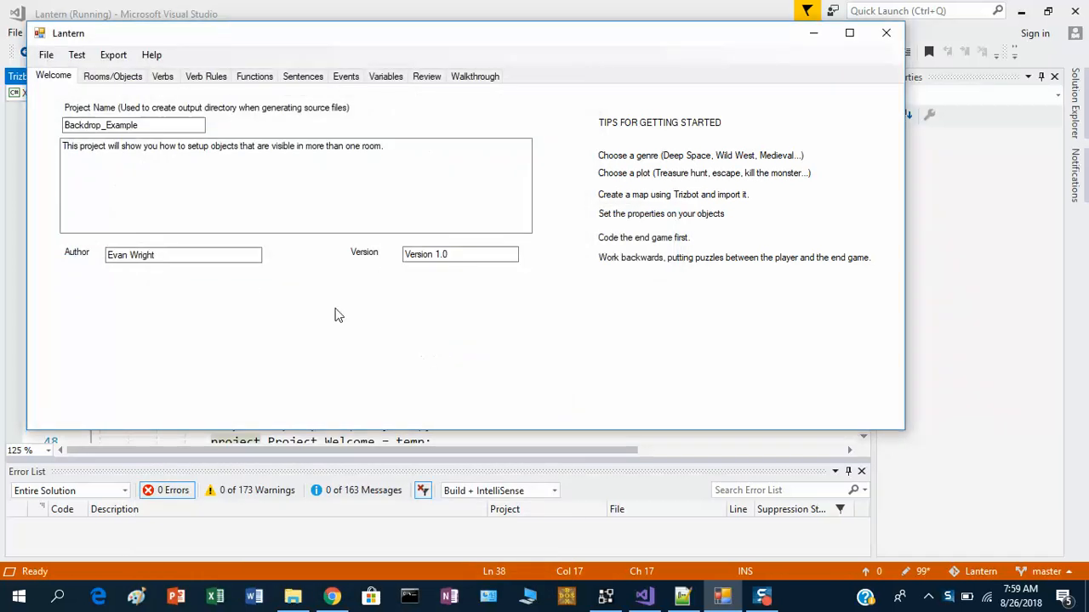
- Open the rooms and objects editor and select the Forest6 room
left_click(121, 144)
left_click(174, 258)
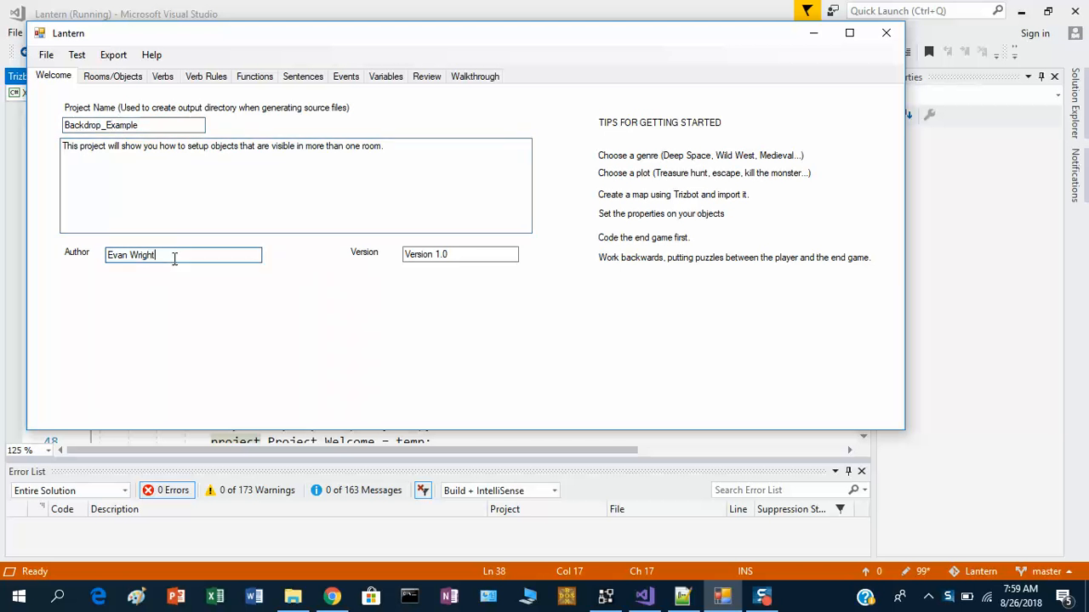
left_click(112, 76)
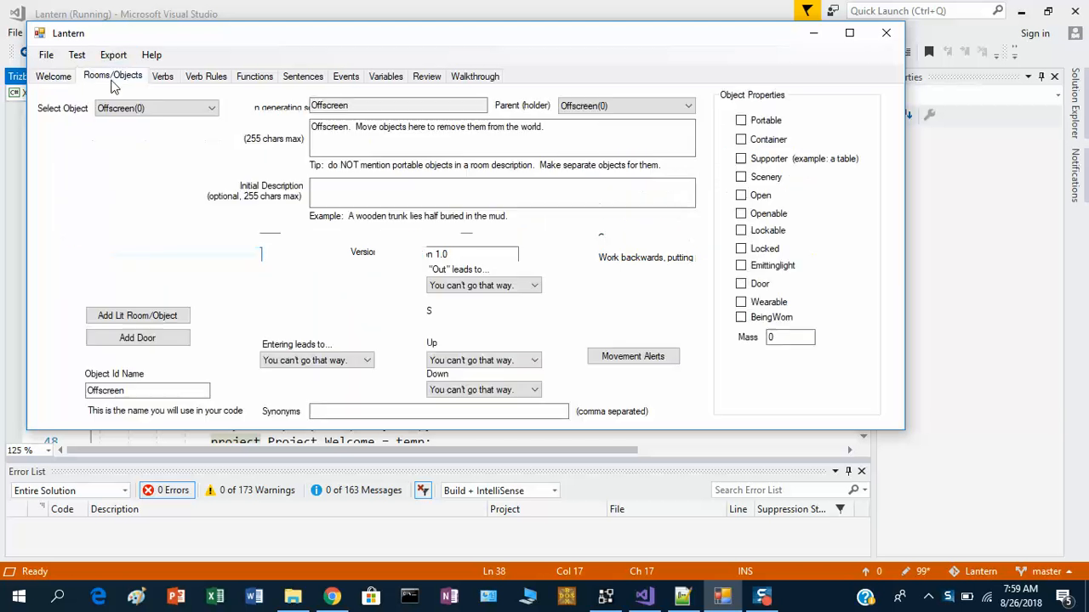
left_click(153, 108)
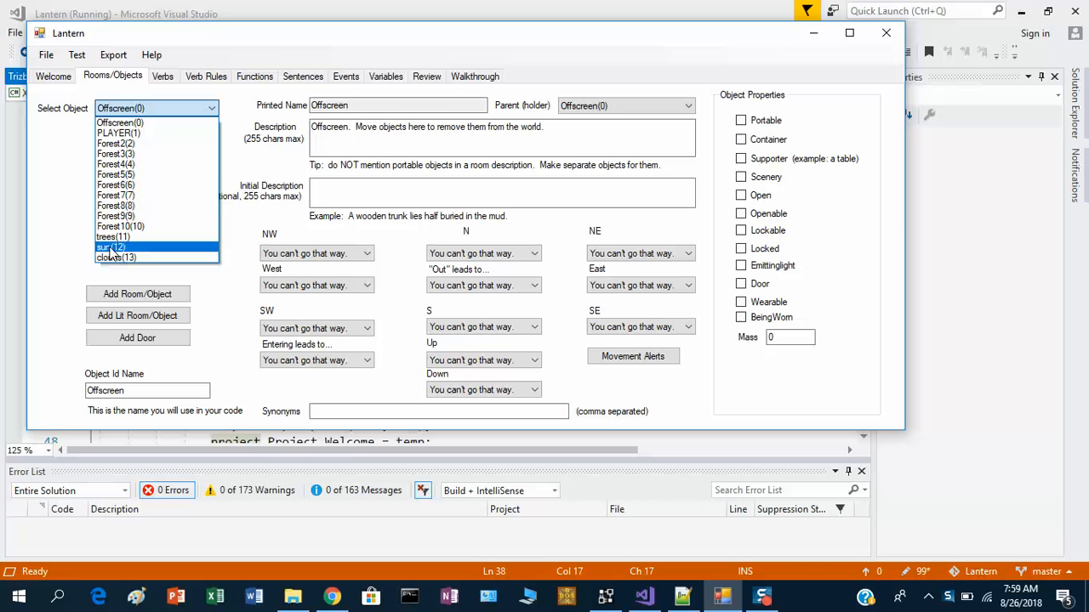
left_click(106, 145)
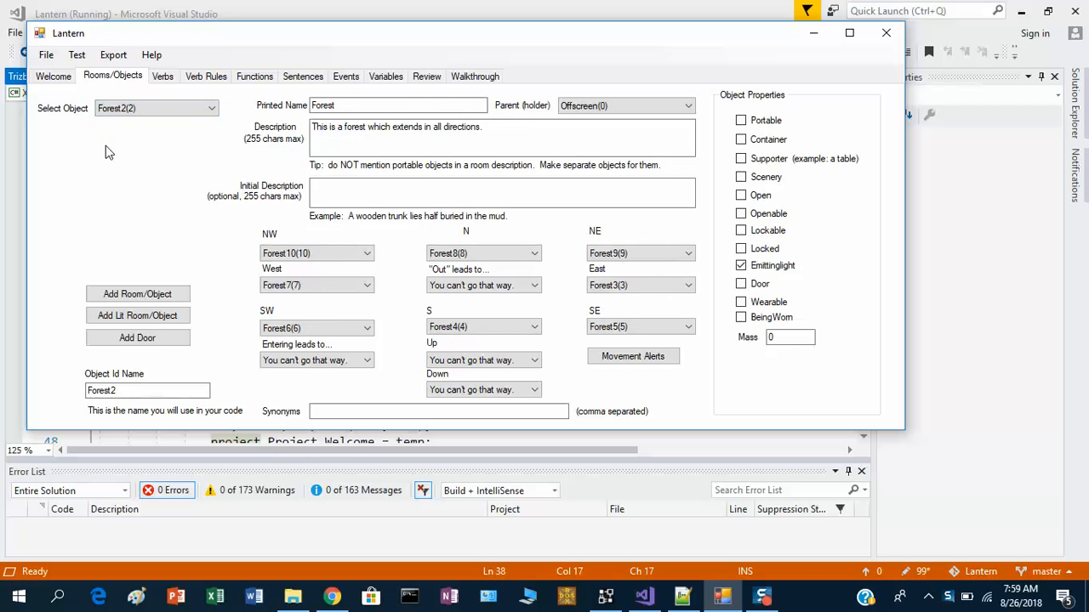
left_click(187, 109)
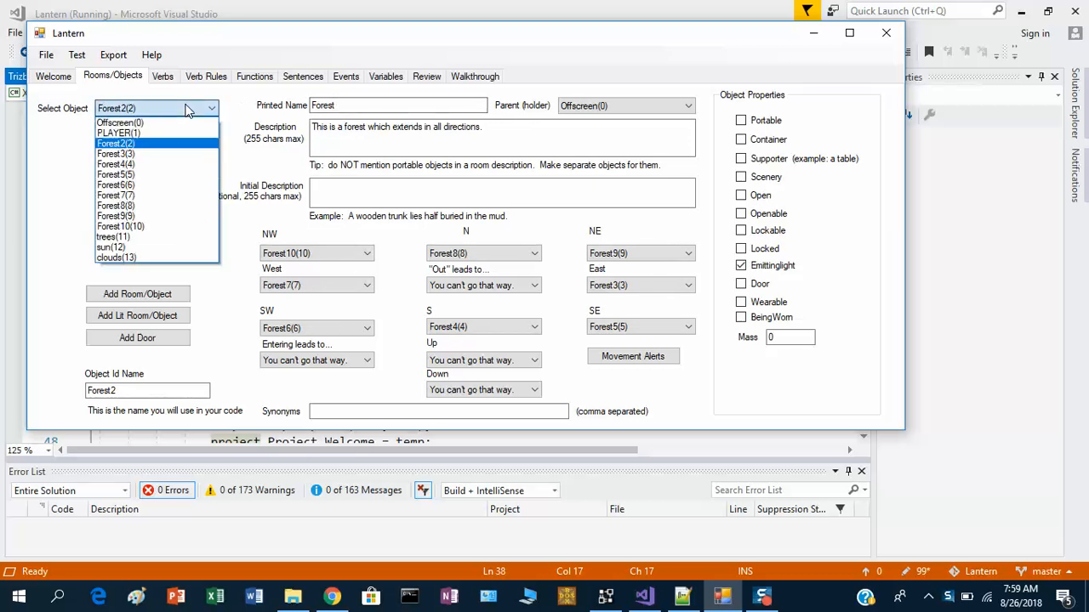
left_click(178, 185)
- Set the Forest6 room's printed name to Forest6
left_click(345, 106)
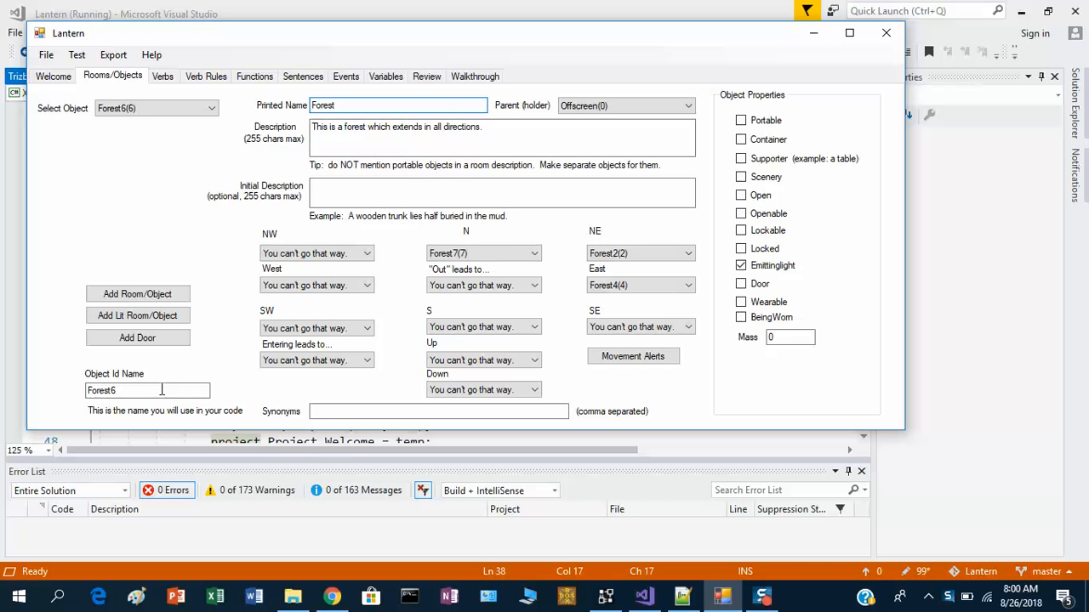
left_click_drag(357, 106, 277, 120)
left_click_drag(132, 396, 90, 397)
left_click(146, 391)
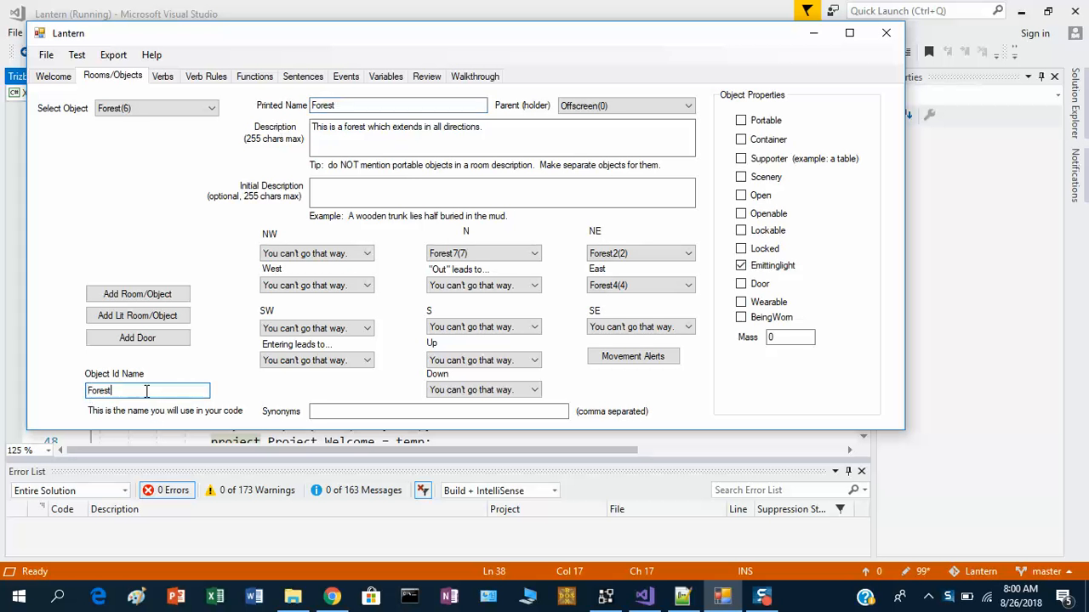
left_click(368, 103)
type("6")
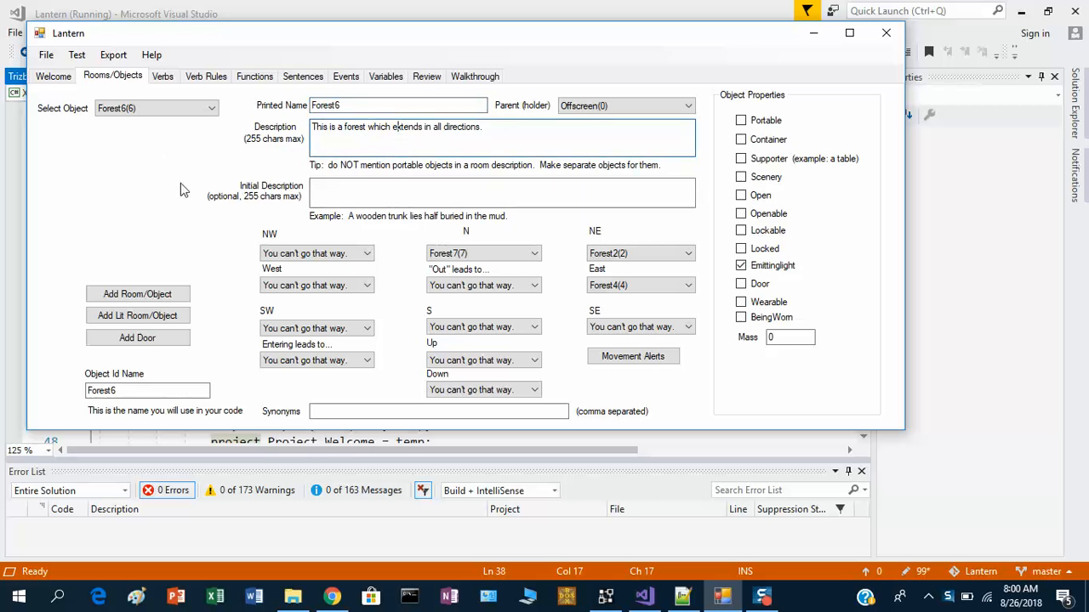
- Select the trees object and mark it as Scenery
left_click(210, 109)
left_click(167, 244)
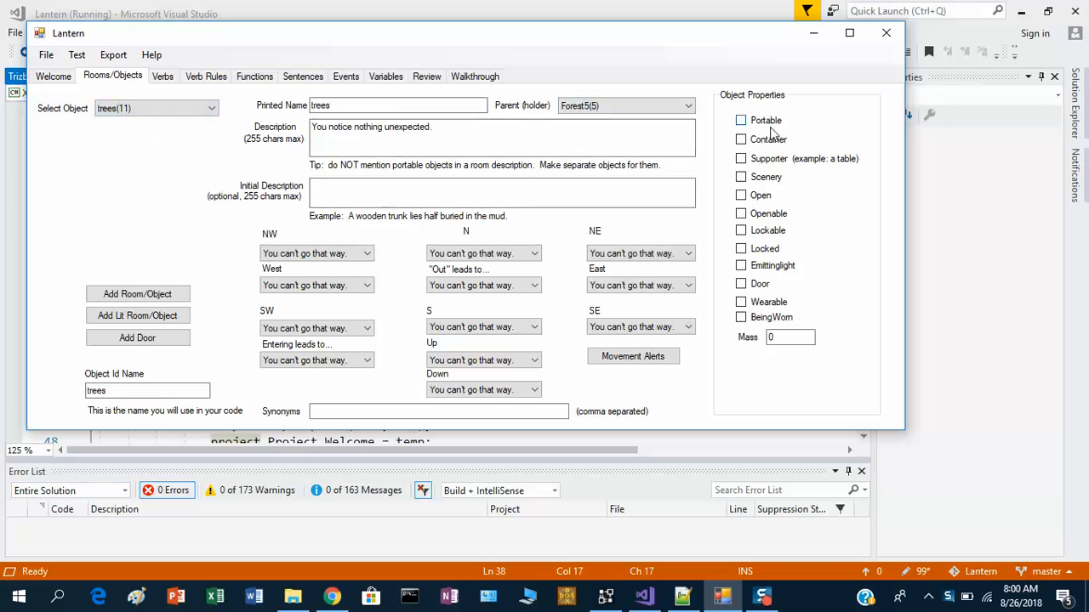
left_click(764, 177)
- Set the trees description to 'They are ancient oaks.'
left_click(428, 145)
left_click_drag(432, 127, 289, 132)
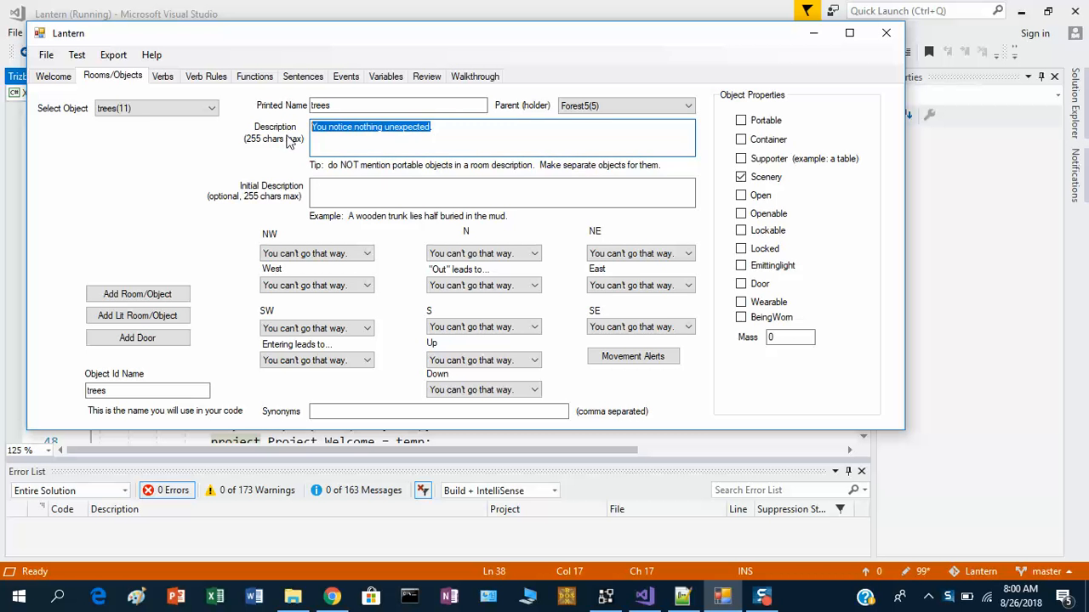
type("The tall trees")
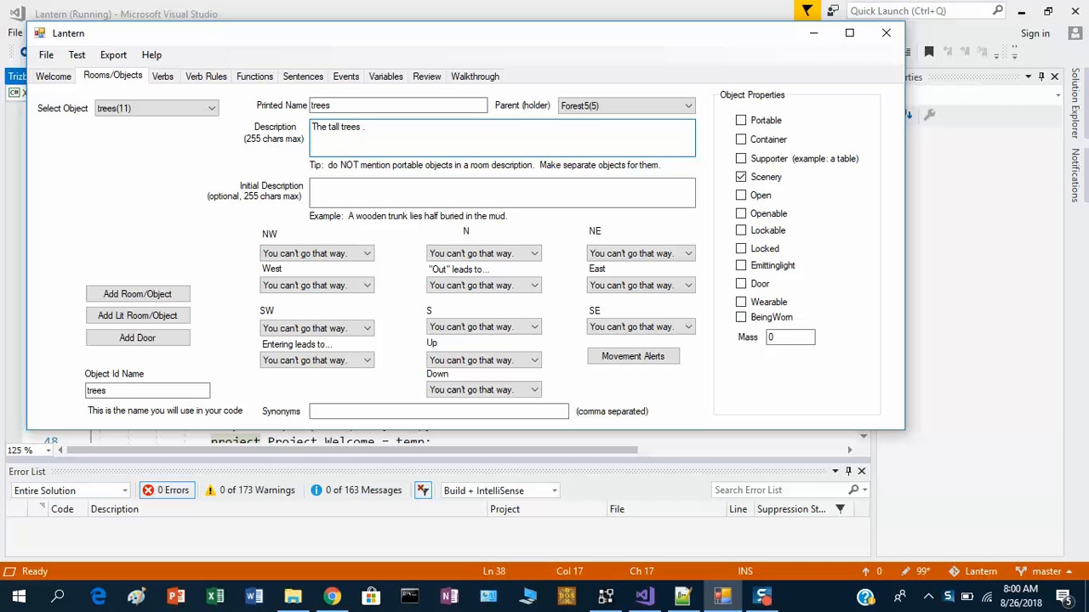
key("ctrl+a")
type("THer")
type("hey a")
type("re ancient oaks")
type(".")
left_click(455, 193)
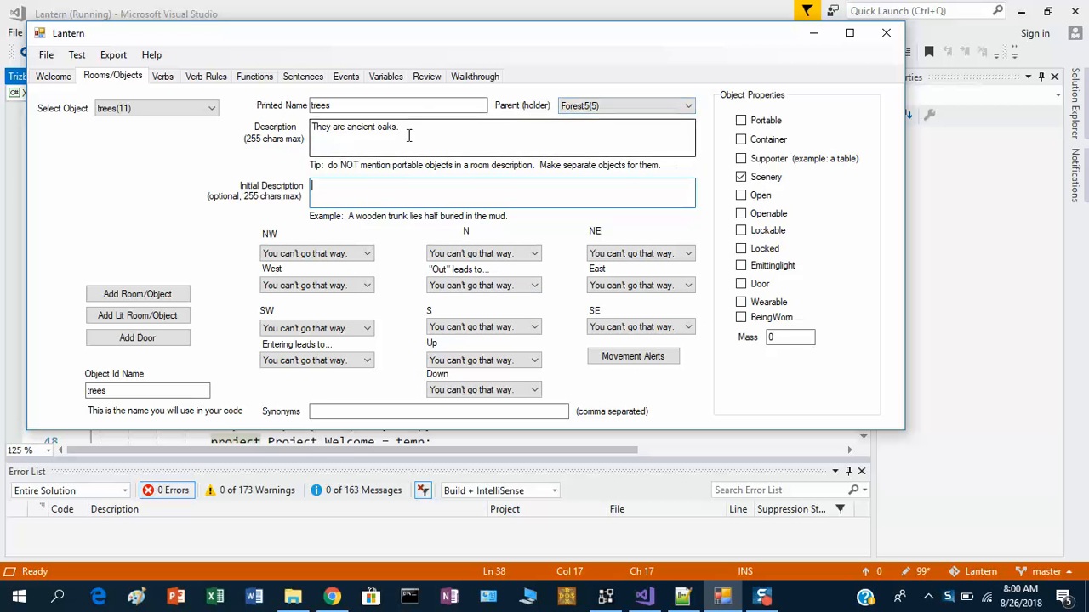
- Enter the synonyms oak,oaks for the trees object
left_click(189, 112)
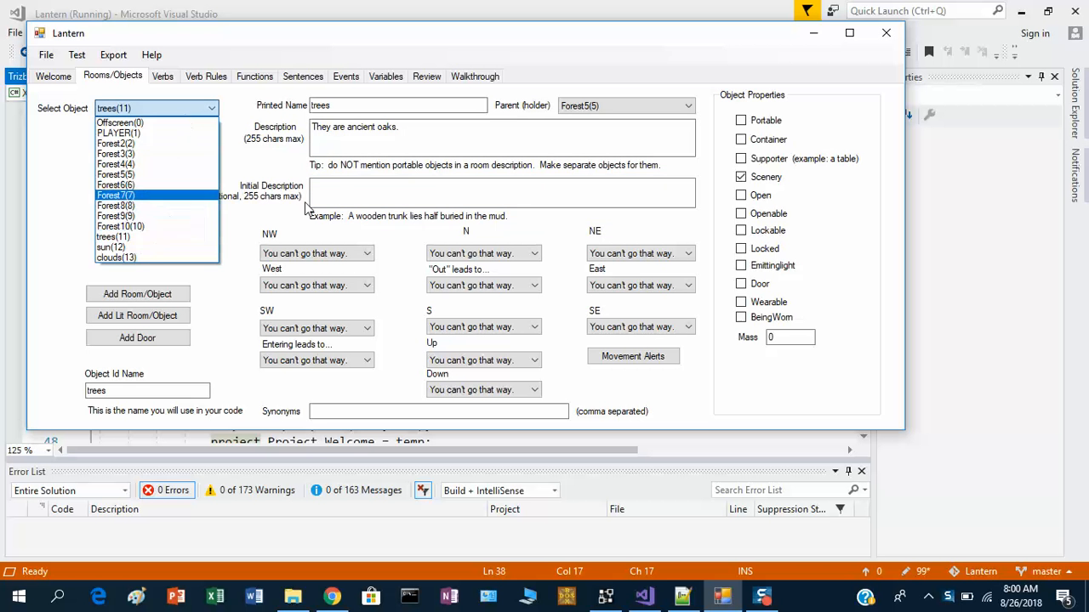
left_click(366, 411)
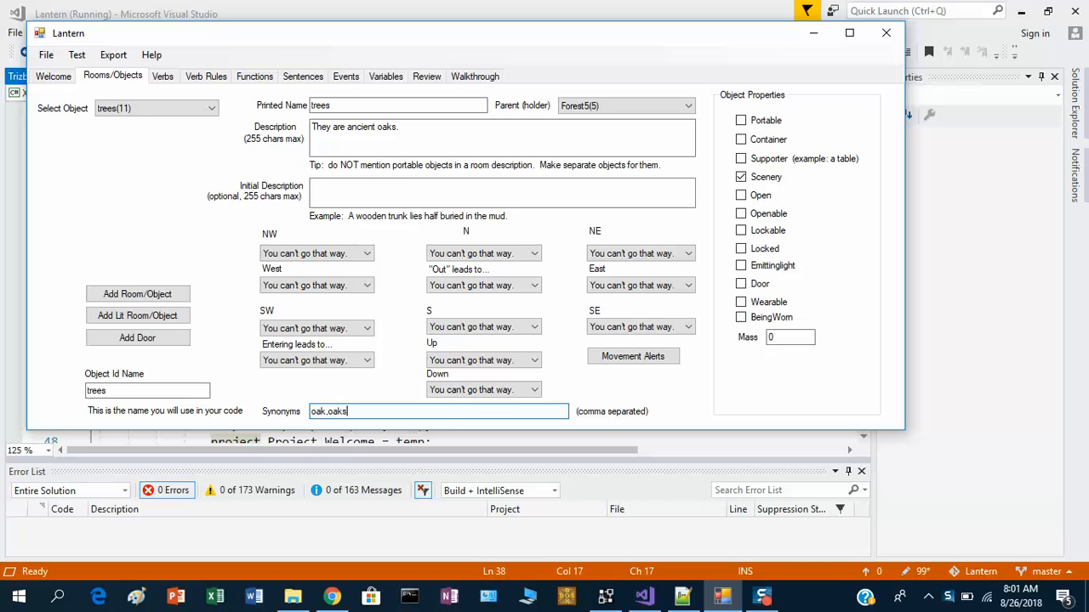
left_click(449, 184)
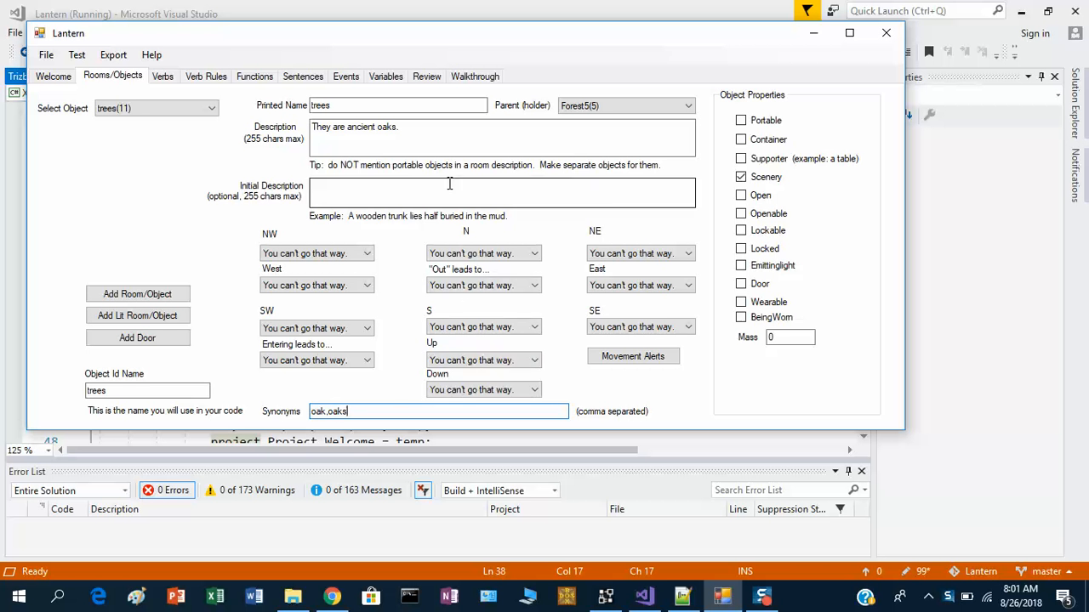
- Select the sun object, describe it as 'The sun is dimly visible through the clouds.' and mark it Scenery
left_click(144, 110)
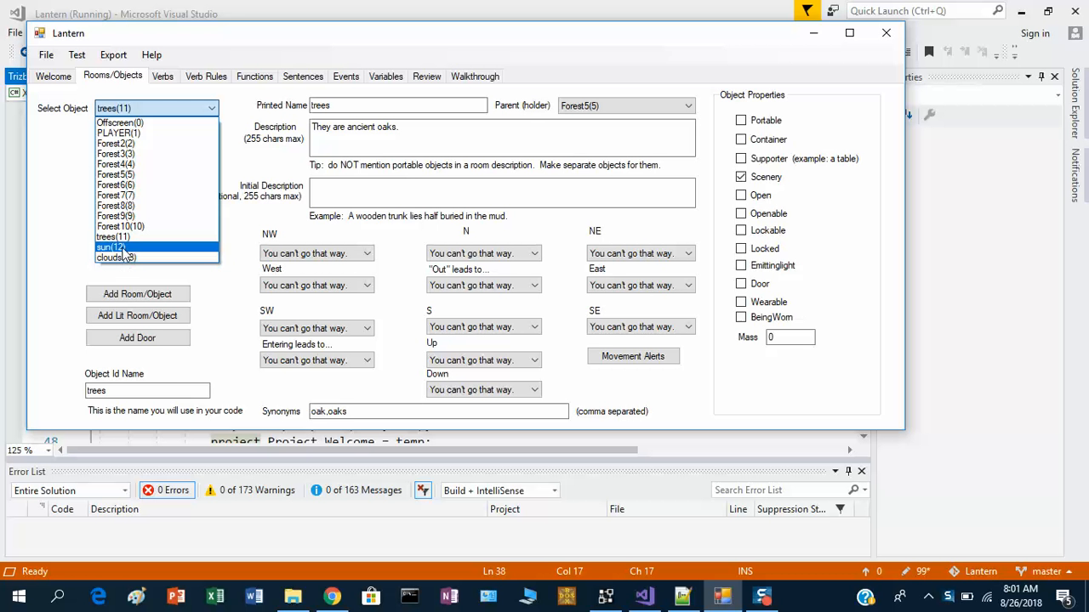
left_click(123, 248)
left_click_drag(452, 129, 281, 127)
left_click(312, 127)
type("The sun You notice nothing unexpected.")
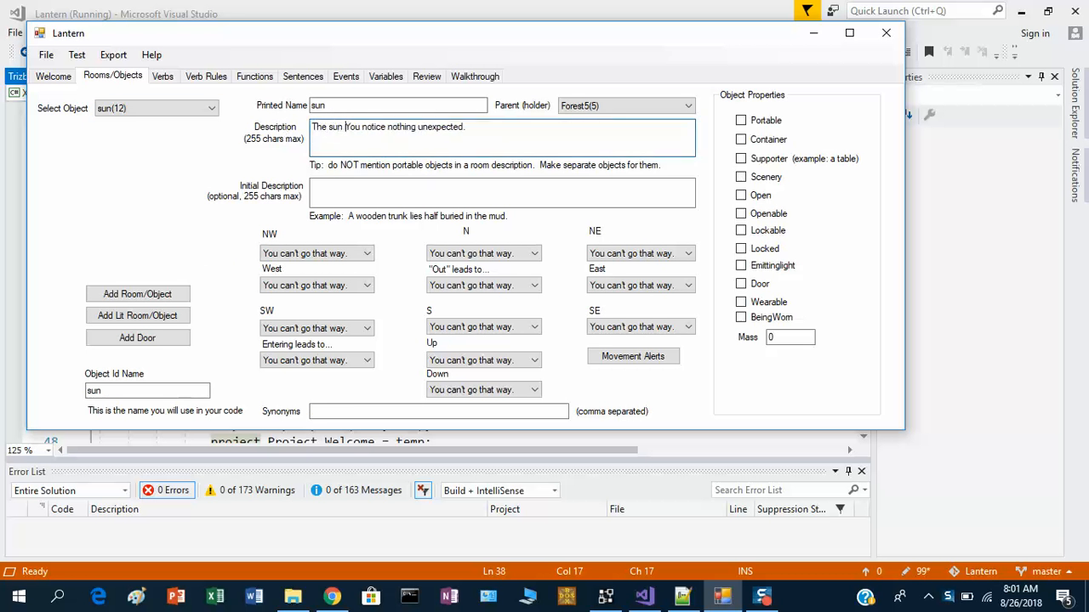
key("shift+End")
type("is dim")
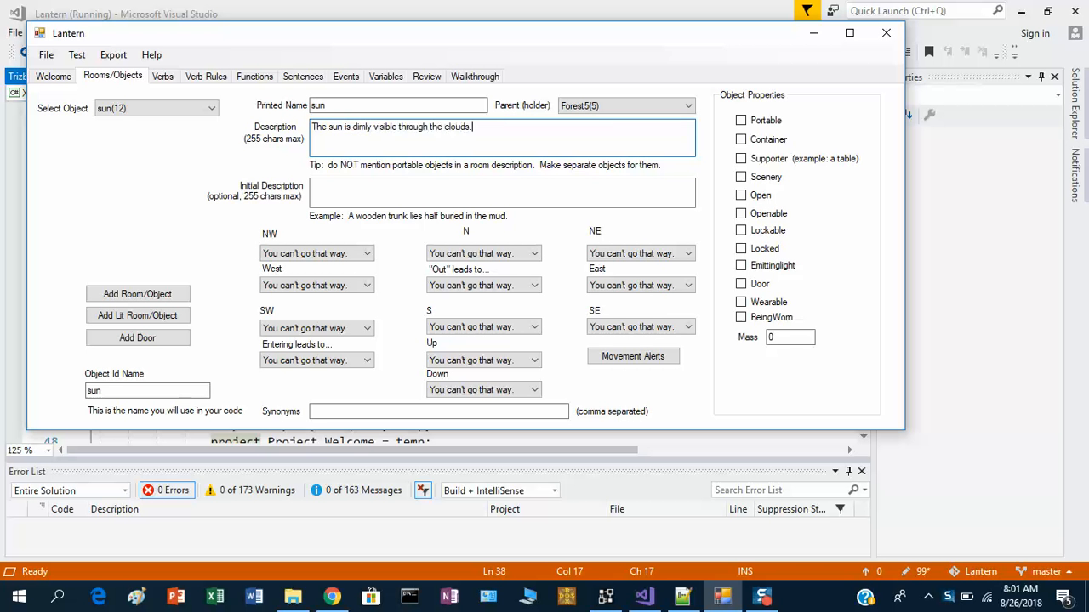
left_click(761, 179)
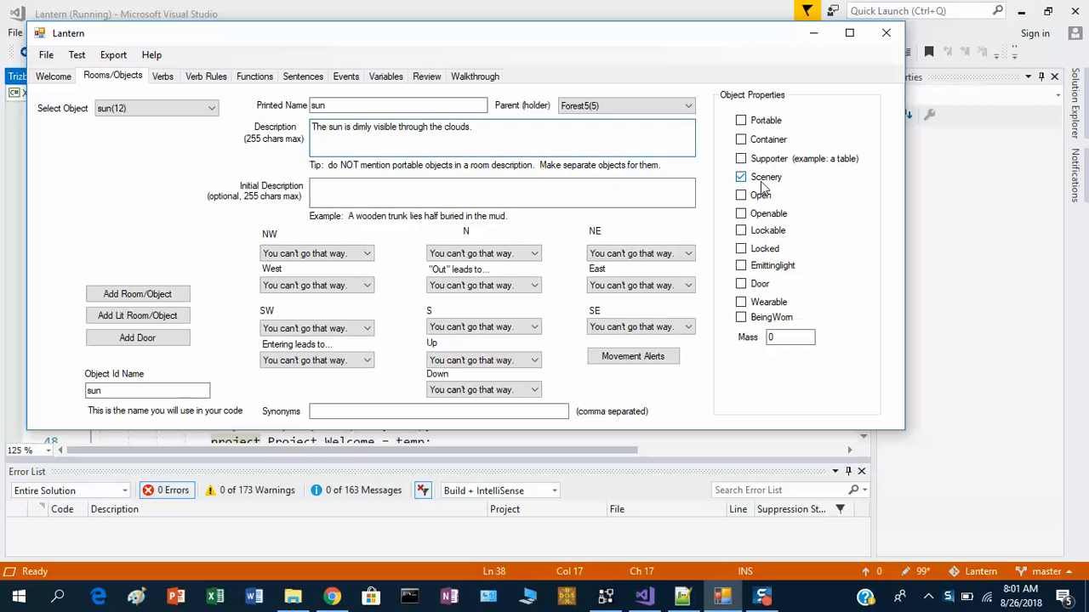
- Select the clouds object, mark it Scenery and set its description to 'Stop looking at scenery!'
left_click(216, 111)
left_click(163, 260)
left_click(432, 128)
left_click_drag(430, 127, 257, 138)
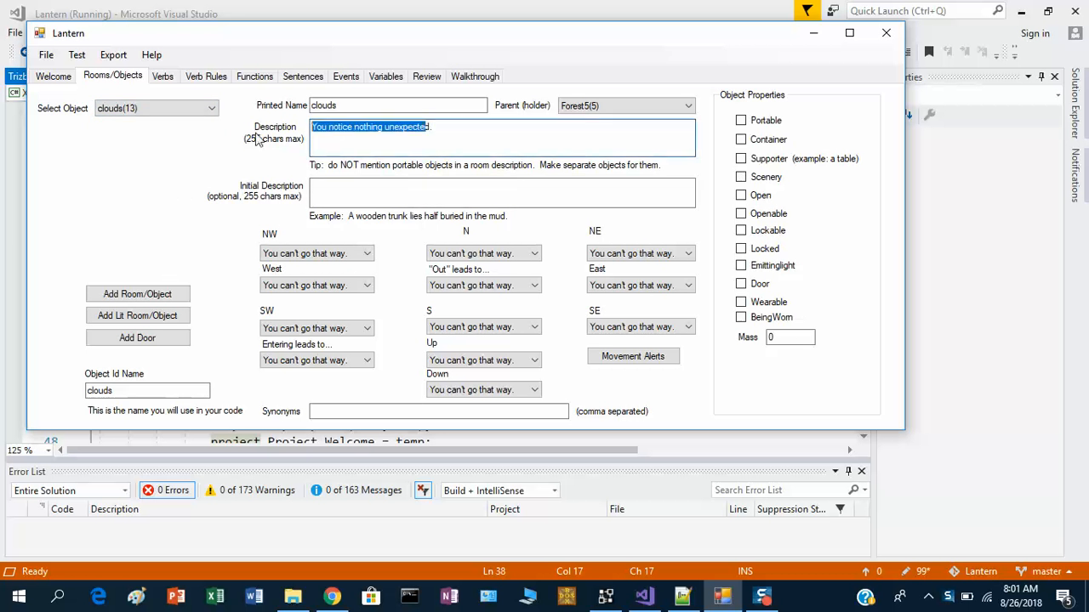
key("End")
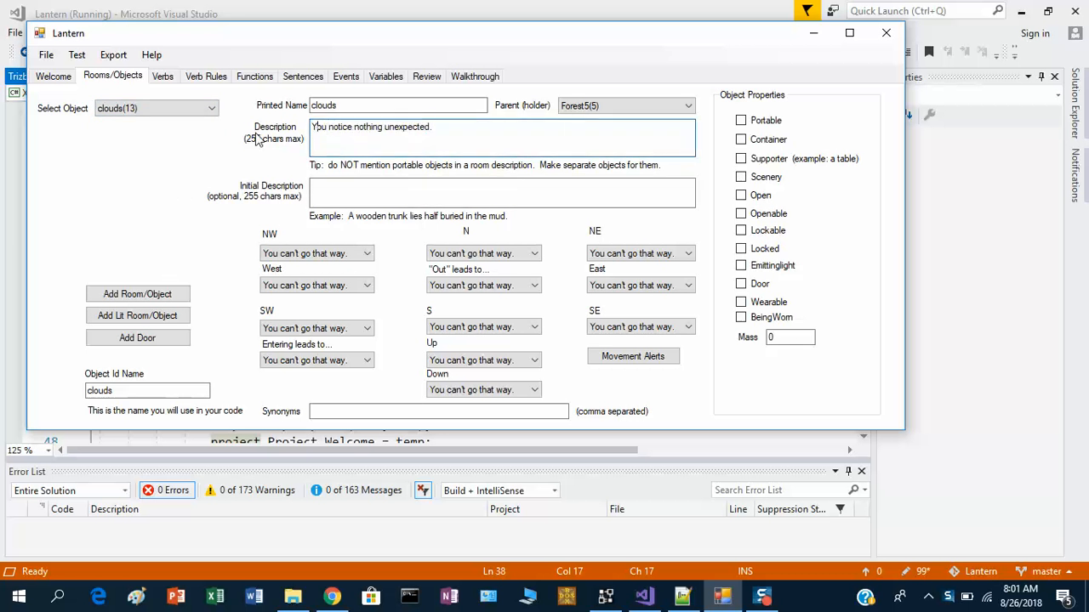
left_click(740, 176)
left_click_drag(462, 129, 273, 128)
type("Stop looking at scenery!")
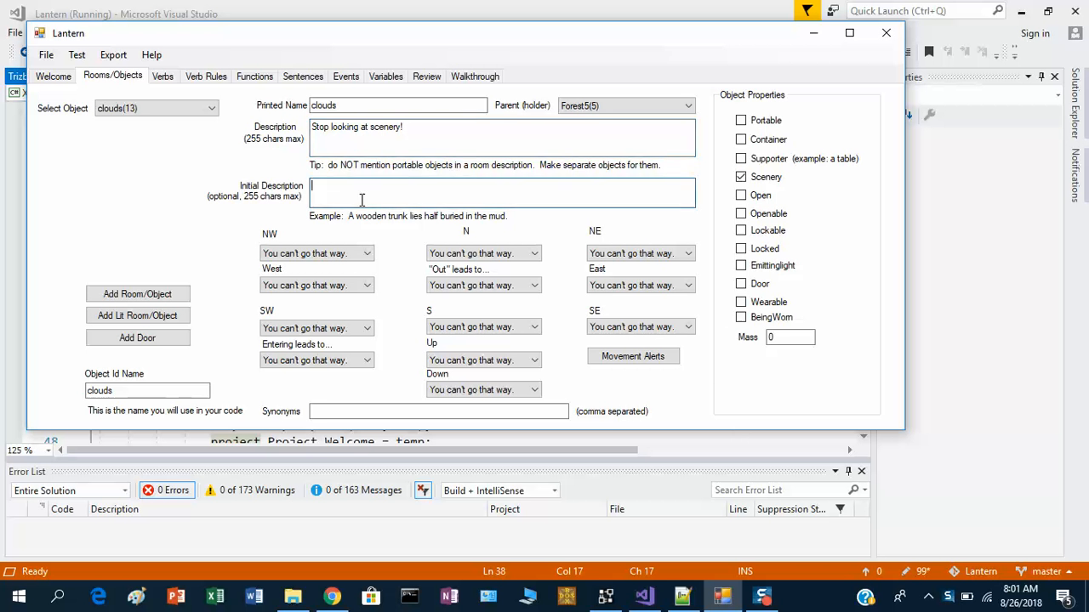
- Examine the object list to see the numbers assigned to each room and object
left_click(194, 108)
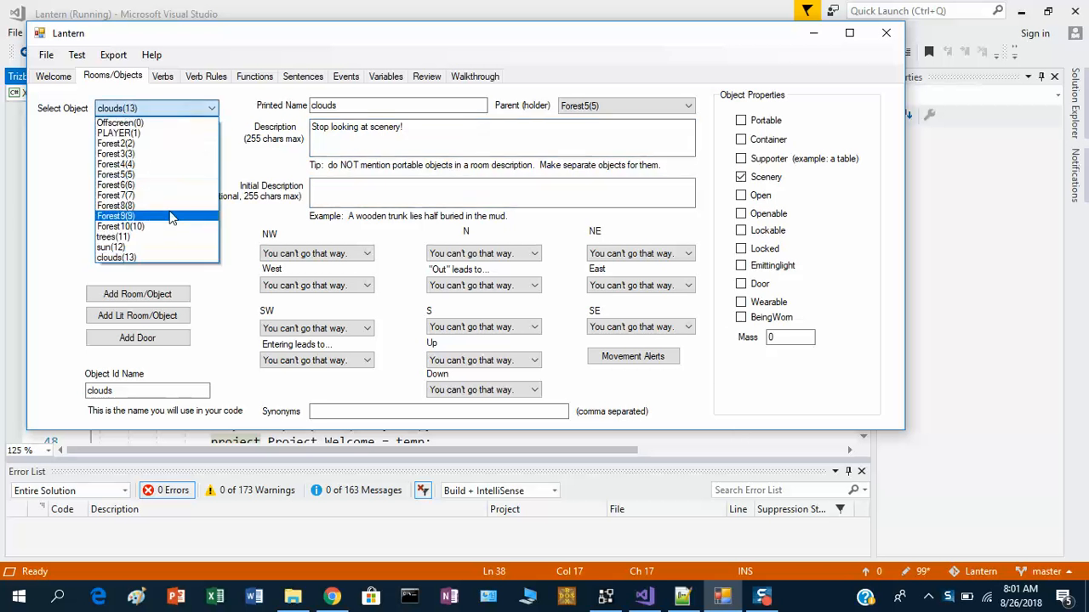
left_click(205, 277)
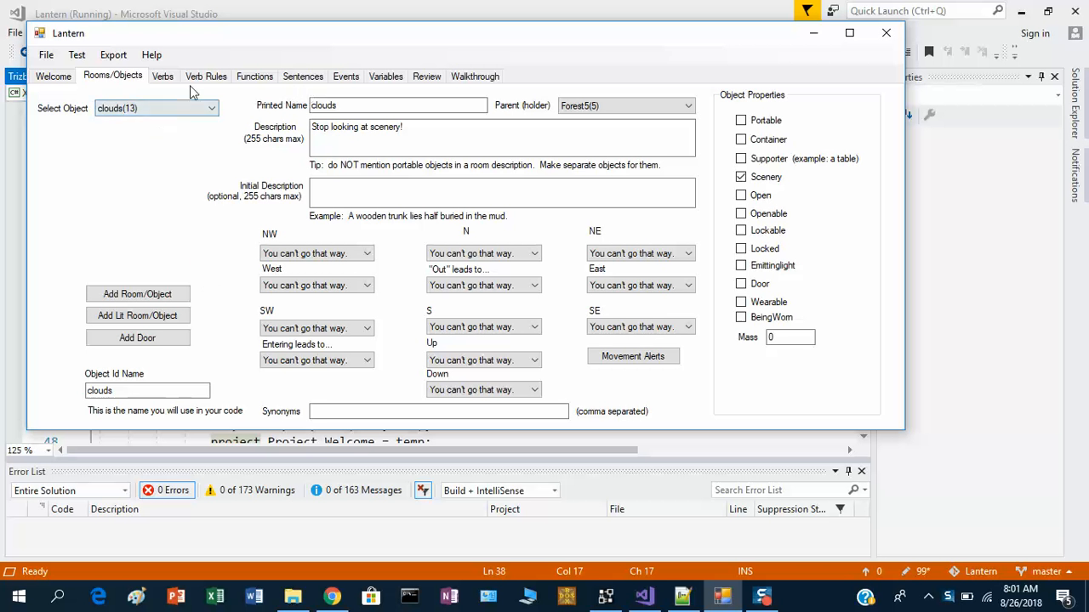
left_click(131, 107)
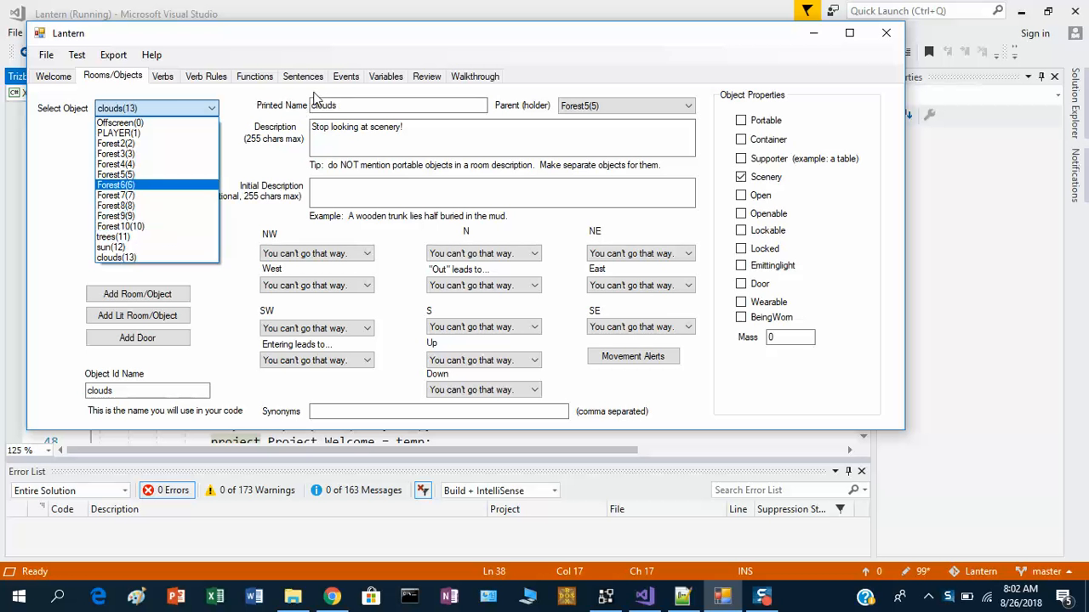
left_click(344, 78)
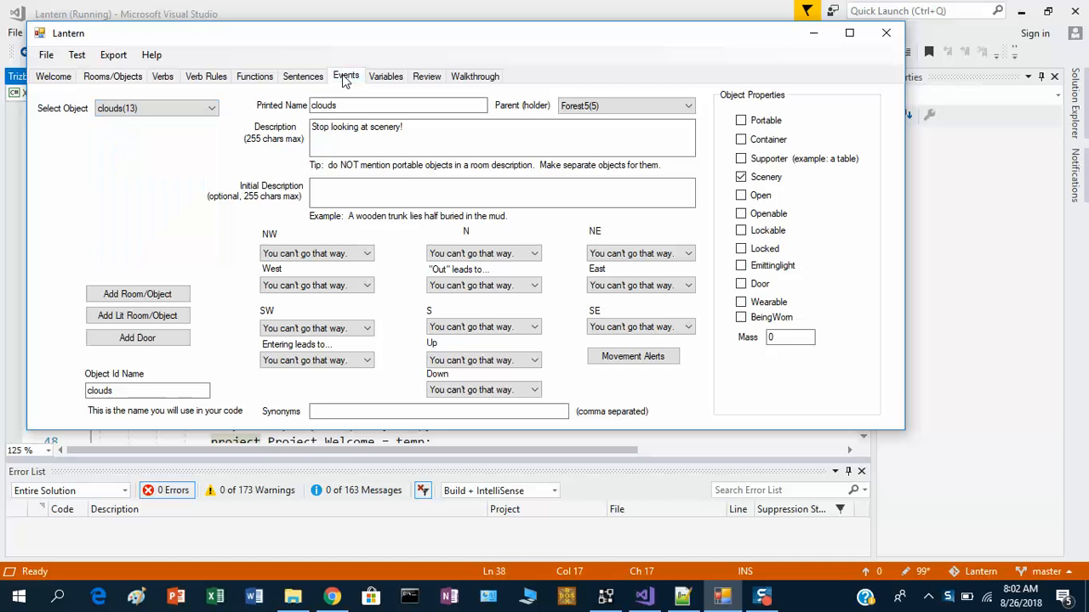
- Create a new event named scenery
left_click(343, 77)
left_click(102, 132)
type("scenery")
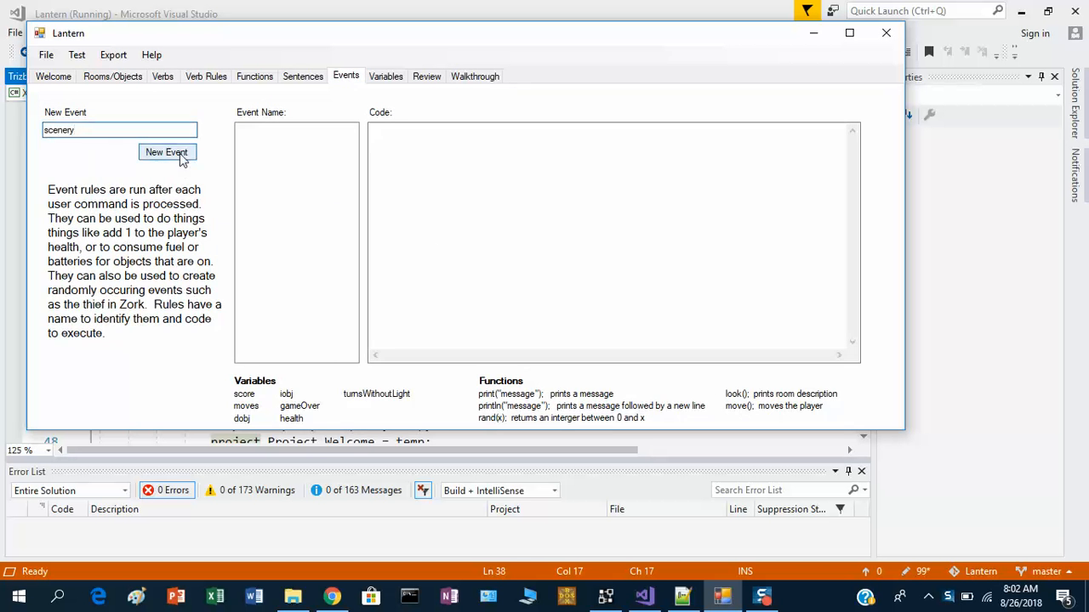
left_click(181, 160)
- Begin the scenery event code with the condition if(player.holder == forest2 || player.holder = forest3 )
left_click(557, 194)
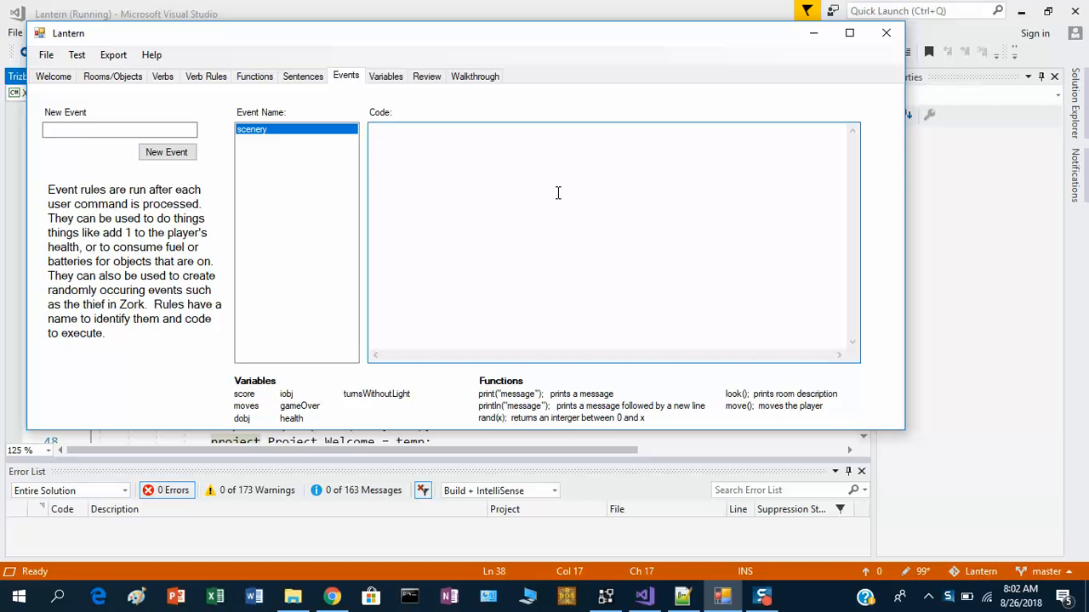
type("if(player.holder == forest2 || ")
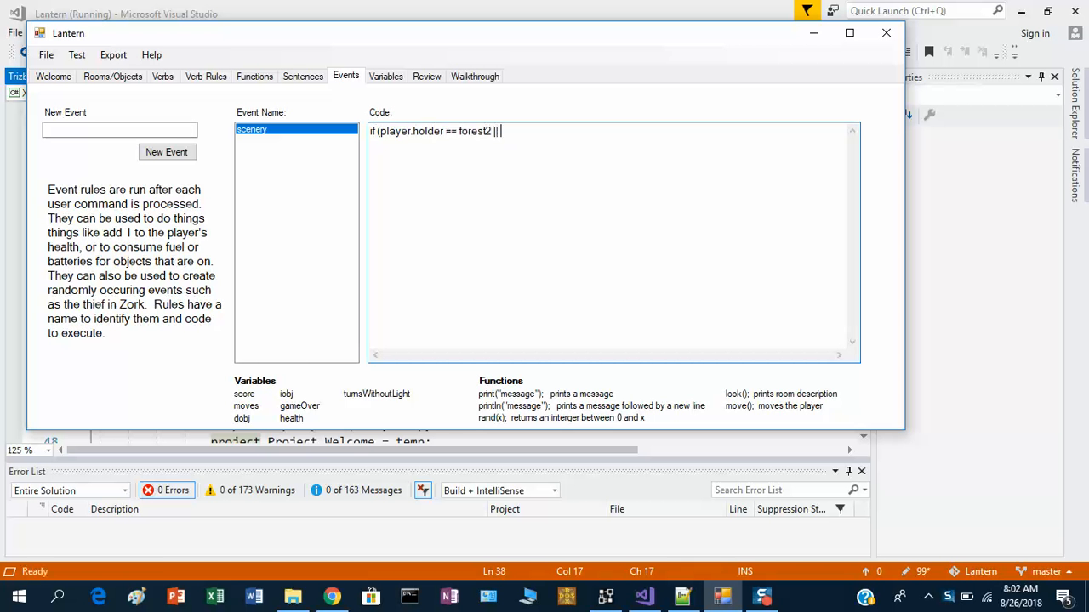
type("player.holder = ofre")
key("BackSpace")
key("BackSpace")
key("BackSpace")
key("BackSpace")
type("foreste3 )")
- Add an empty brace block beneath the condition with a blank line inside
key("Return")
type("{")
key("Return")
type("}")
key("Left")
key("Up")
key("shift+Down")
key("shift+Right")
key("Up")
- Inside the block, set sun.holder and trees.holder each equal to player.holder
key("Return")
key("Return")
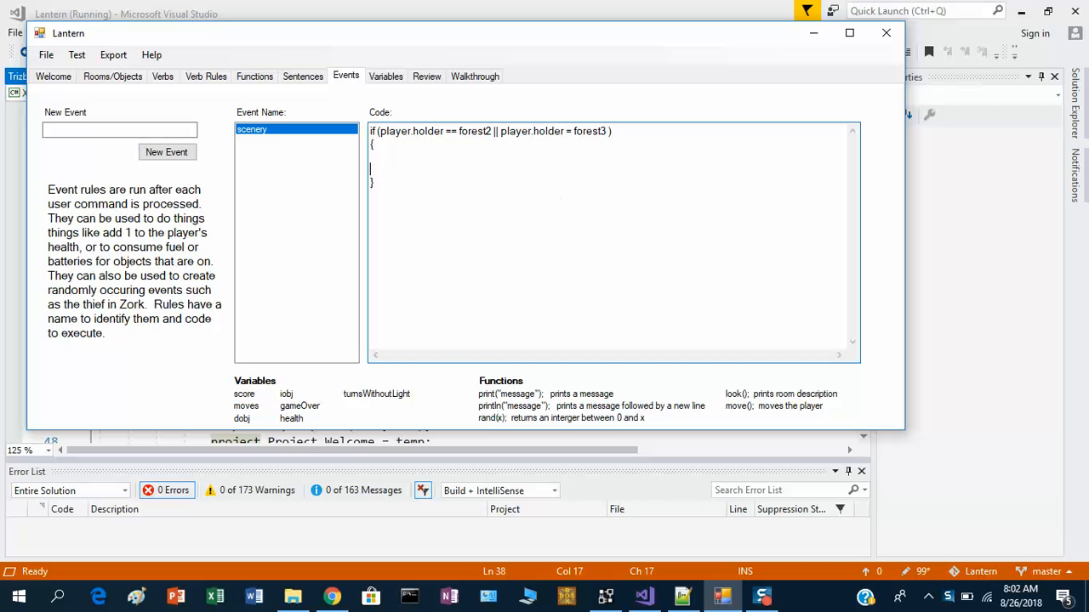
key("Up")
key("Tab")
type("sun.holder = player.holder;")
key("Return")
key("Tab")
type("trees.holder = player.holder;")
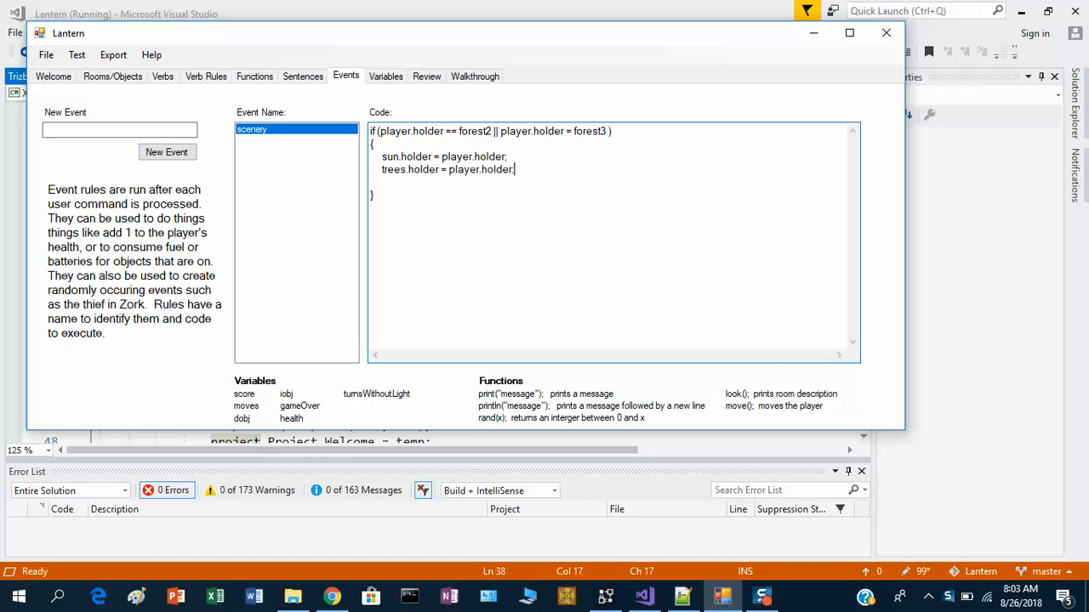
- Add a line setting clouds.holder = player.holder; inside the block
key("shift+Left")
key("shift+Left")
key("shift+Left")
key("shift+Left")
key("shift+Left")
key("shift+Left")
key("shift+Left")
key("shift+Left")
key("shift+Left")
key("shift+Left")
key("shift+Left")
key("shift+Left")
key("shift+Left")
key("shift+Left")
key("Right")
key("Down")
type("clouds.holders")
key("BackSpace")
type("= player.holder;")
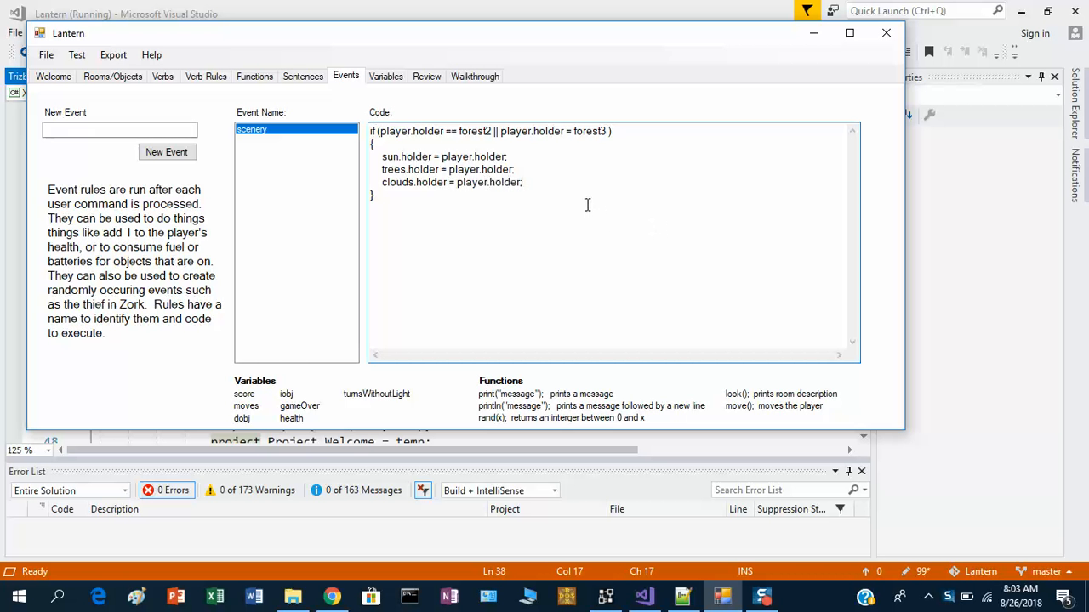
- Check the object list's room numbering again before editing the condition
left_click(501, 132)
left_click(112, 77)
left_click(136, 108)
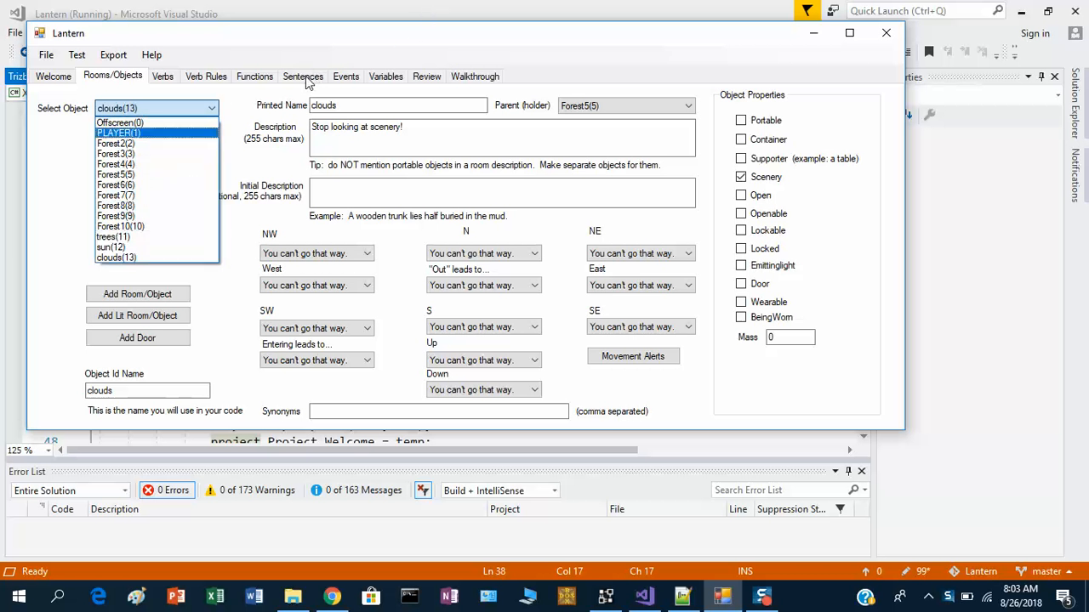
left_click(346, 78)
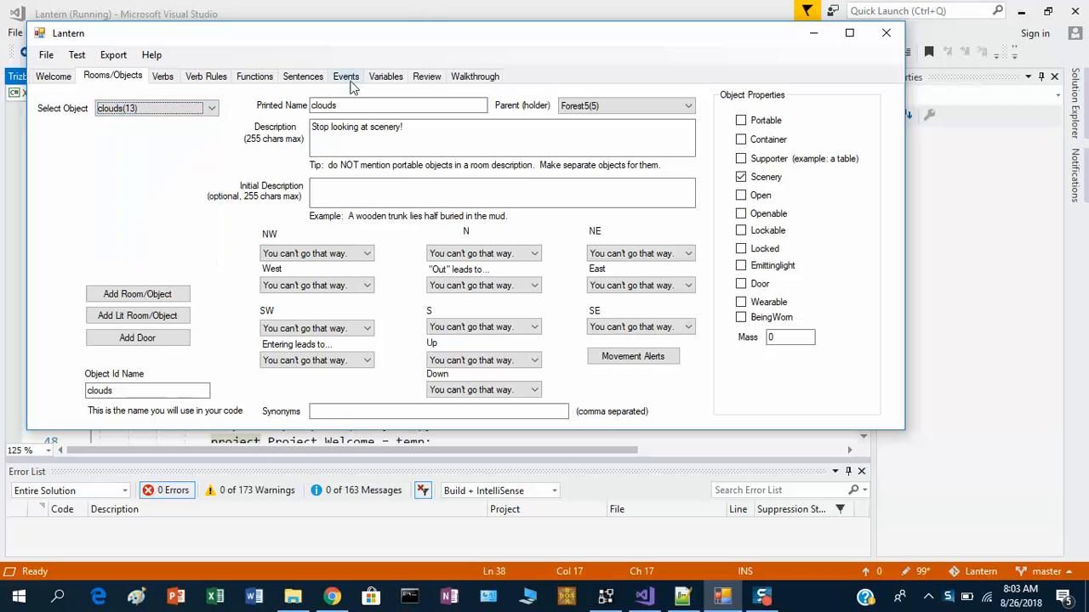
left_click(347, 78)
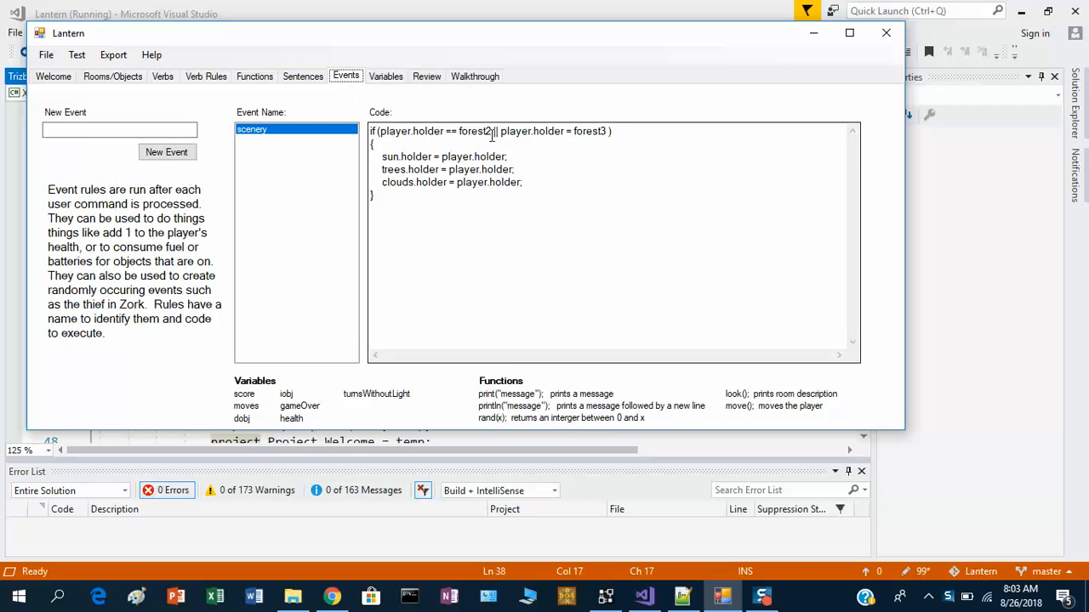
- Rewrite the condition as player.holder > 1 && player.holder < 11
left_click_drag(492, 134, 469, 132)
key("BackSpace")
type("> 1 &&")
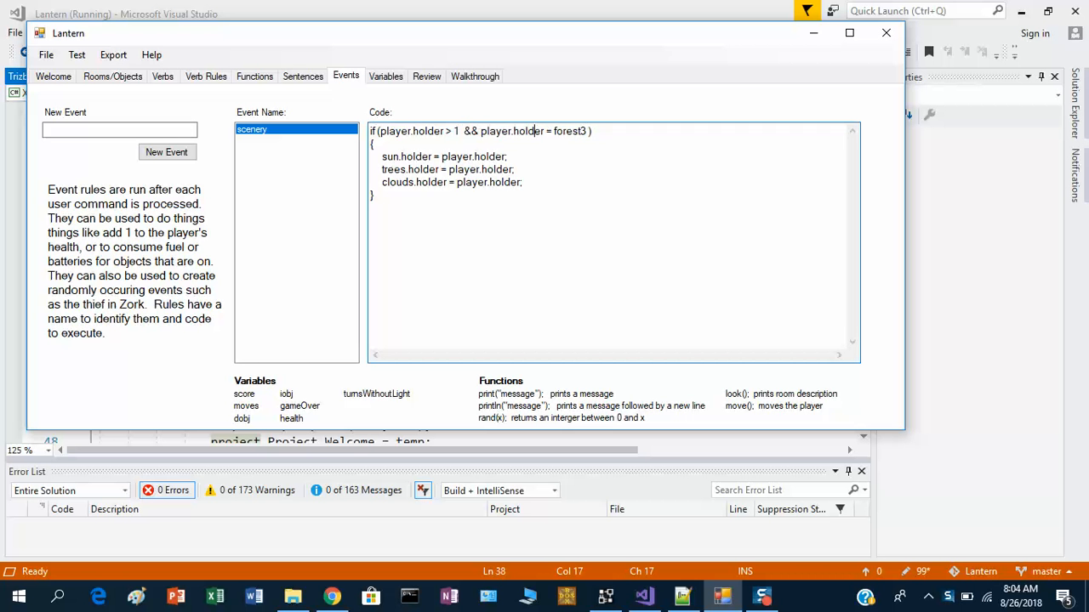
left_click_drag(546, 131, 588, 131)
type("< 11")
- Compare the room numbers in the object list with the event condition
left_click(119, 76)
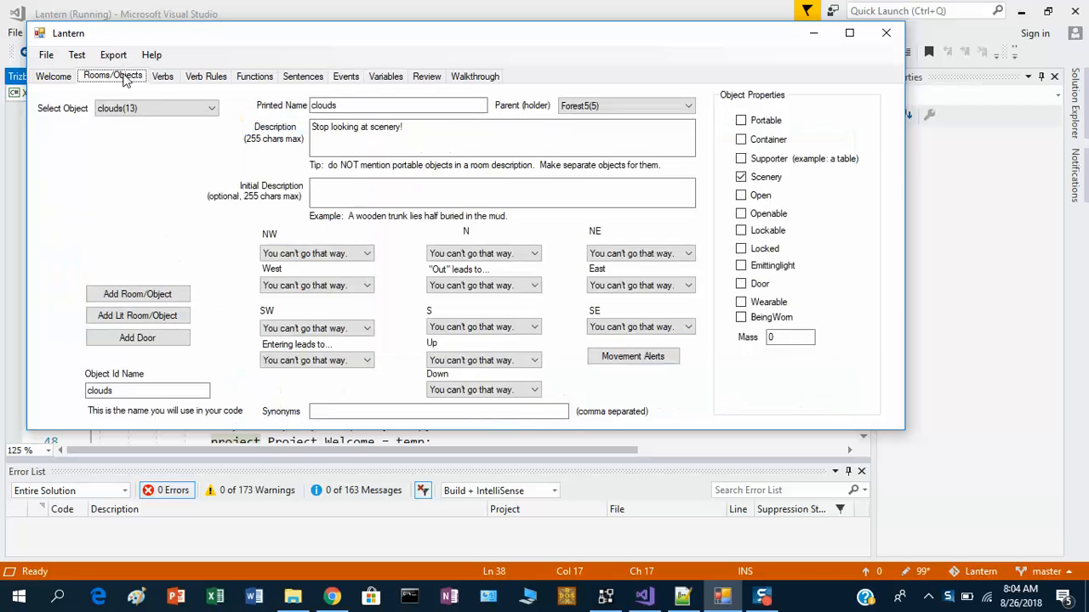
left_click(132, 108)
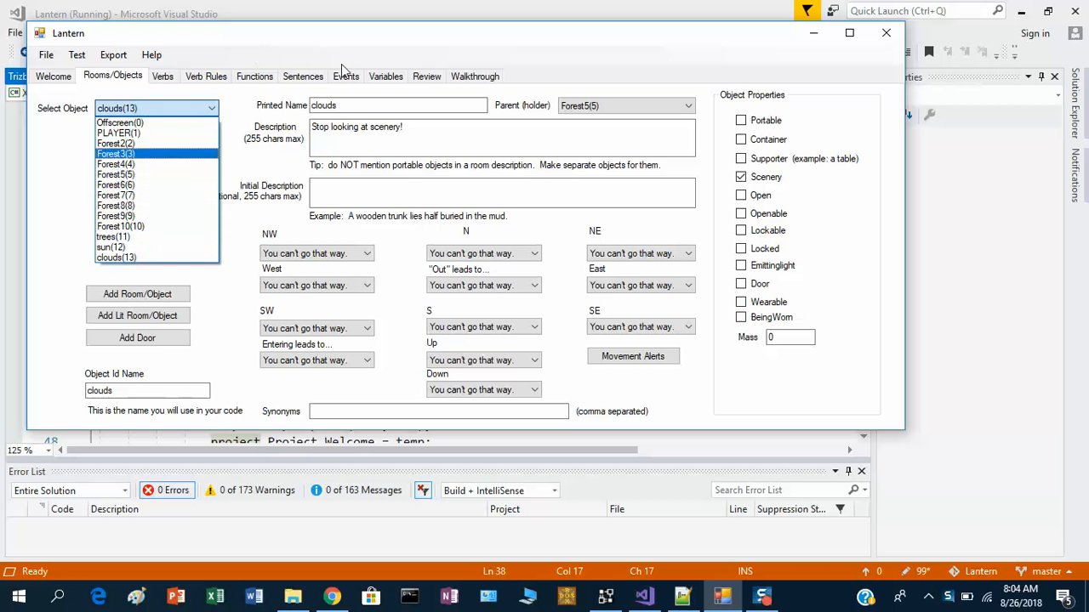
left_click(253, 80)
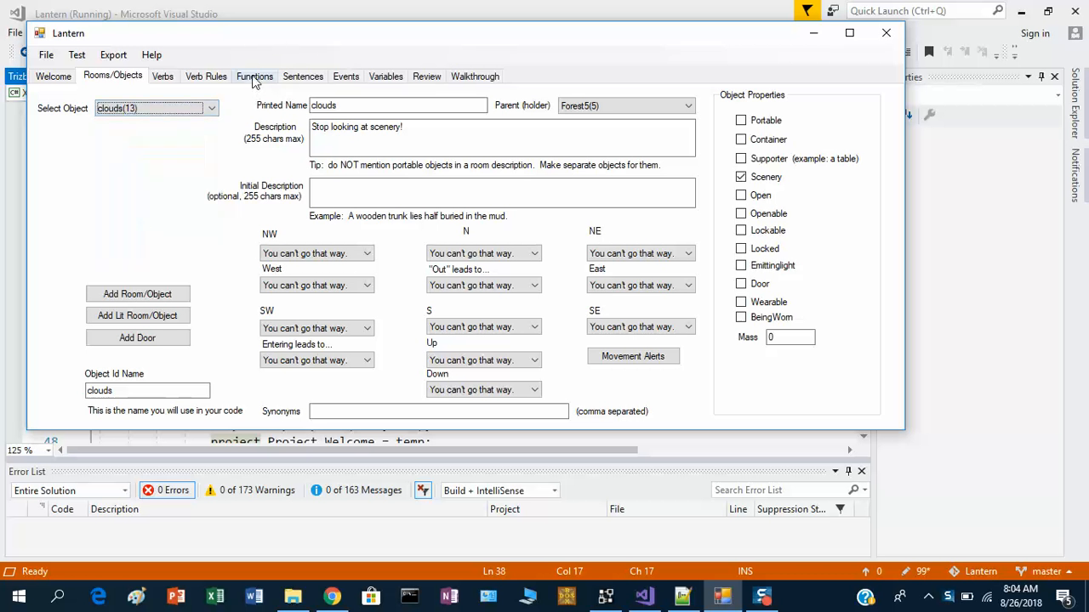
left_click(345, 77)
left_click_drag(375, 167, 397, 156)
left_click_drag(484, 182, 520, 179)
left_click(497, 240)
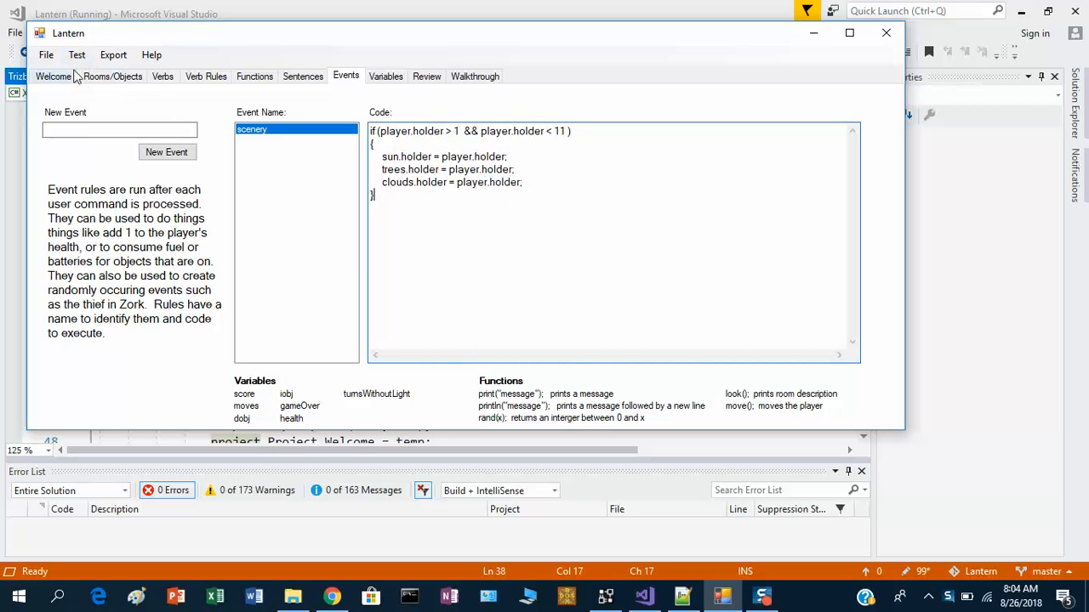
- Launch a test run of the game, removing the debugger breakpoint and continuing execution
left_click(46, 55)
left_click(68, 125)
left_click(77, 55)
left_click(119, 73)
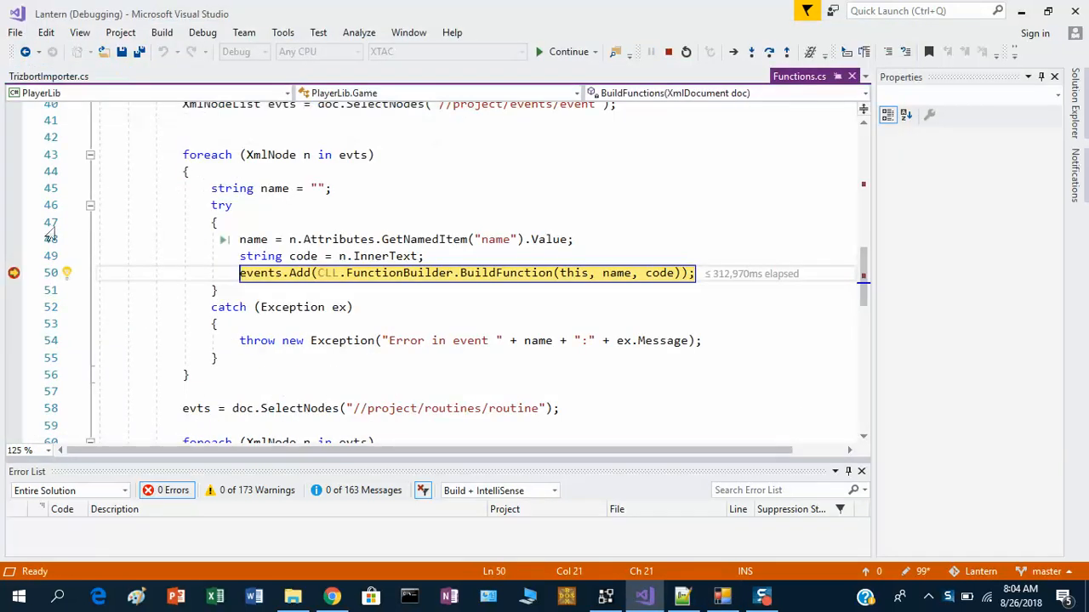
left_click(13, 273)
left_click(541, 52)
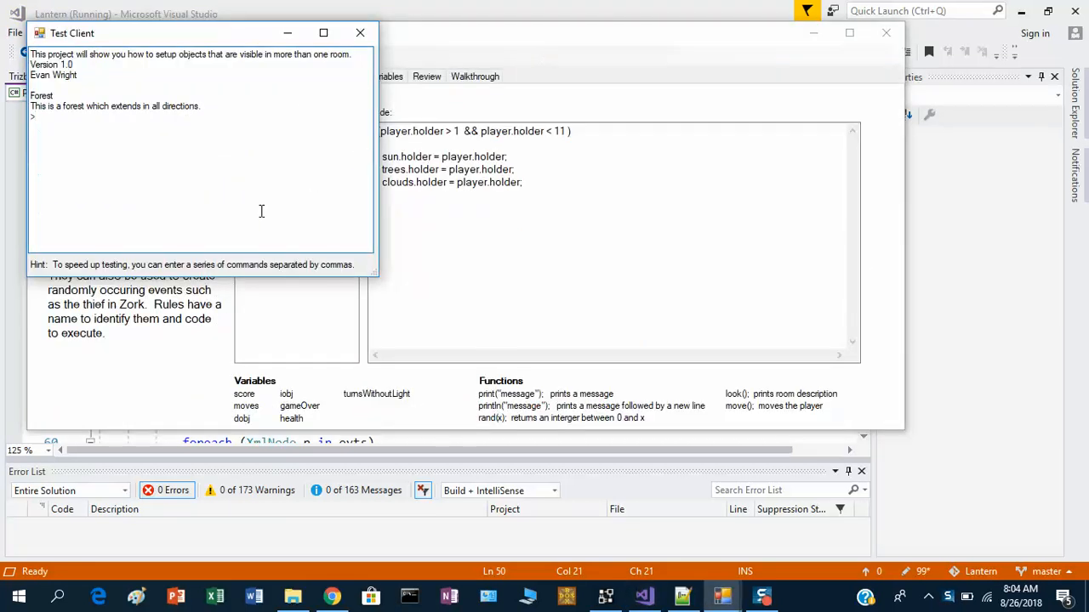
- In the test client, move east and south, then look around the room
type("e")
key("Return")
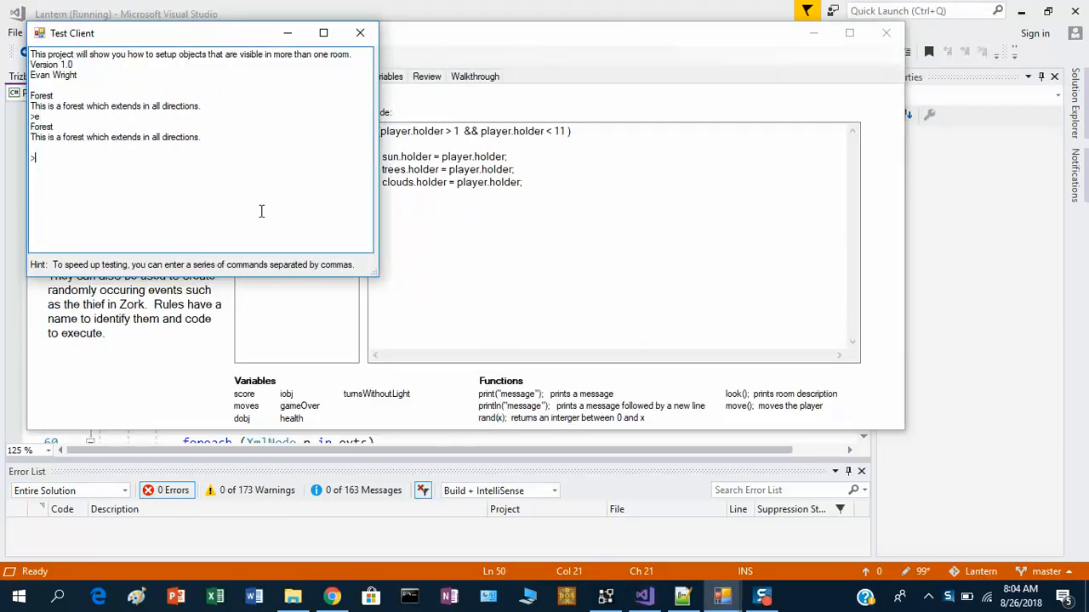
type("s")
key("Return")
type("loo")
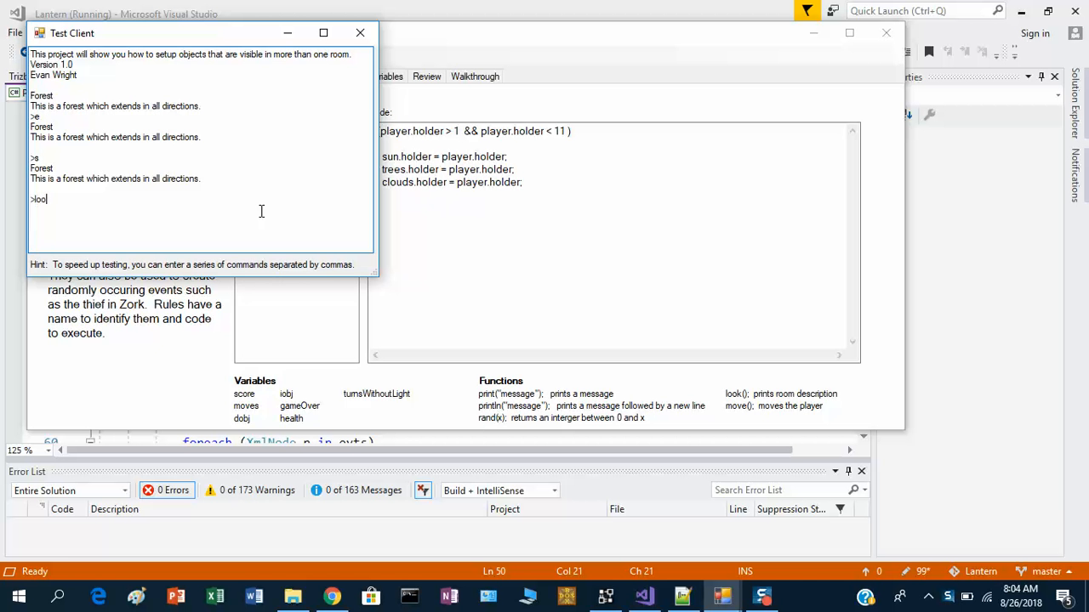
type("k")
key("Return")
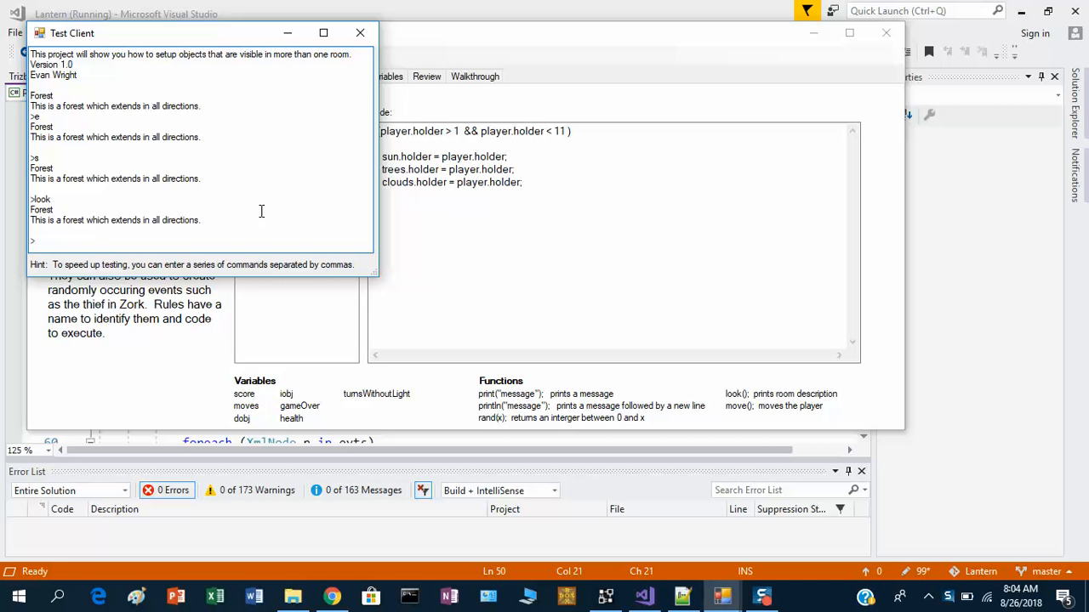
- Examine the trees, the sun and the clouds in the test game
type("x trees")
key("Return")
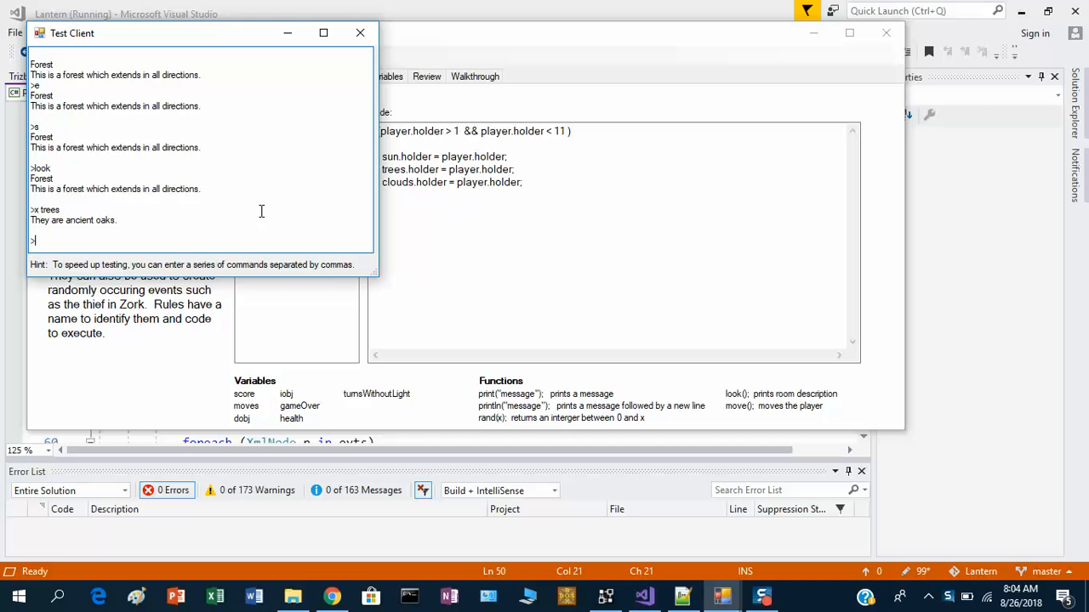
type("x sun")
key("Return")
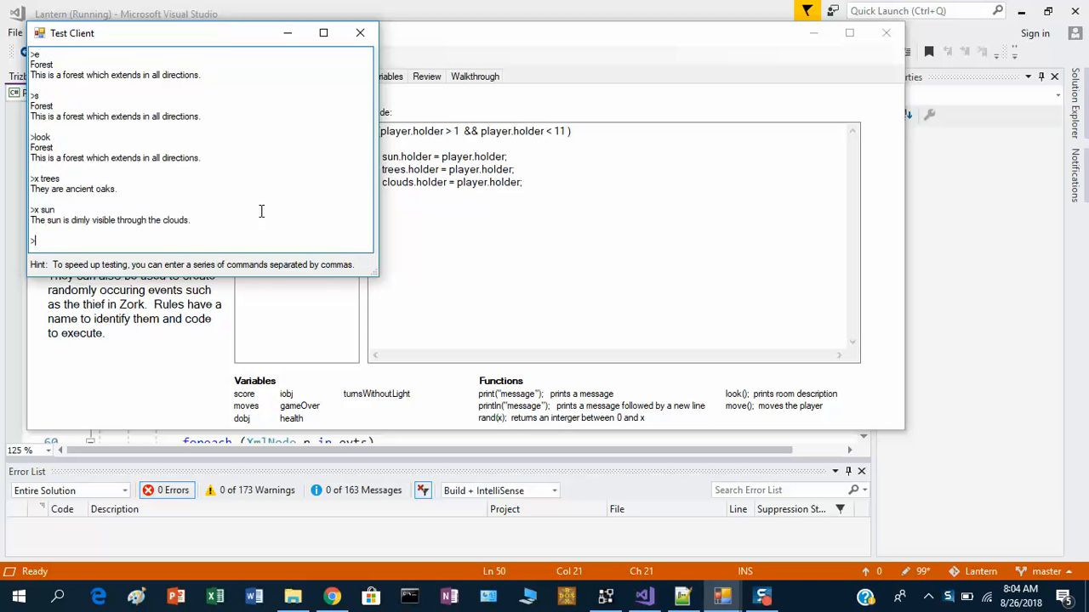
type("x clouds")
key("Return")
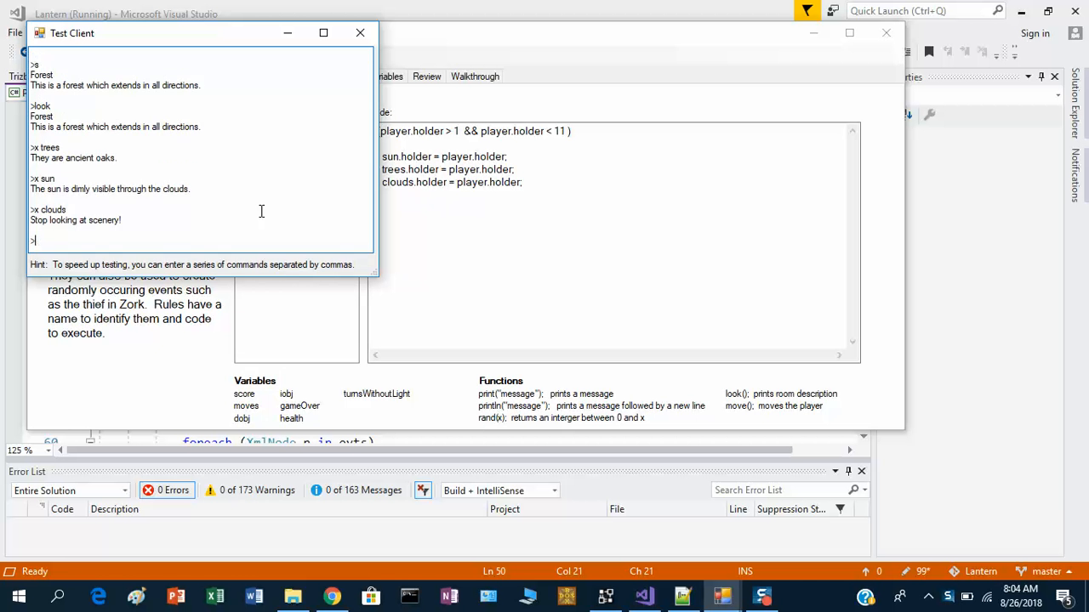
- Walk east, west, north, south, west and north through the forest, then examine the sun
type("e")
key("Return")
type("w")
key("Return")
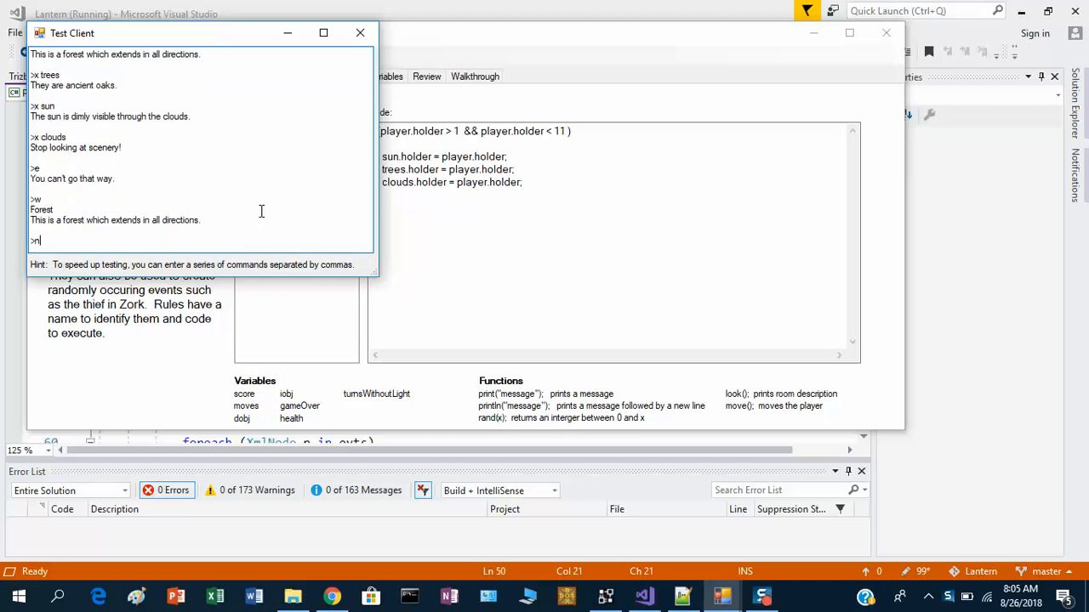
type("n")
key("Return")
type("s")
key("Return")
type("w")
key("Return")
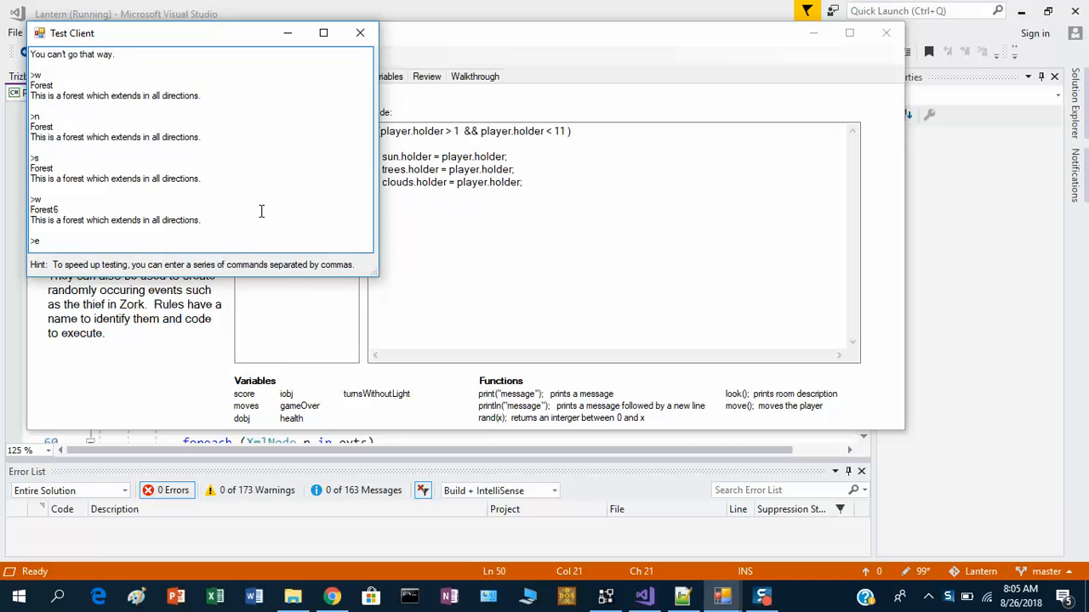
type("n")
key("Return")
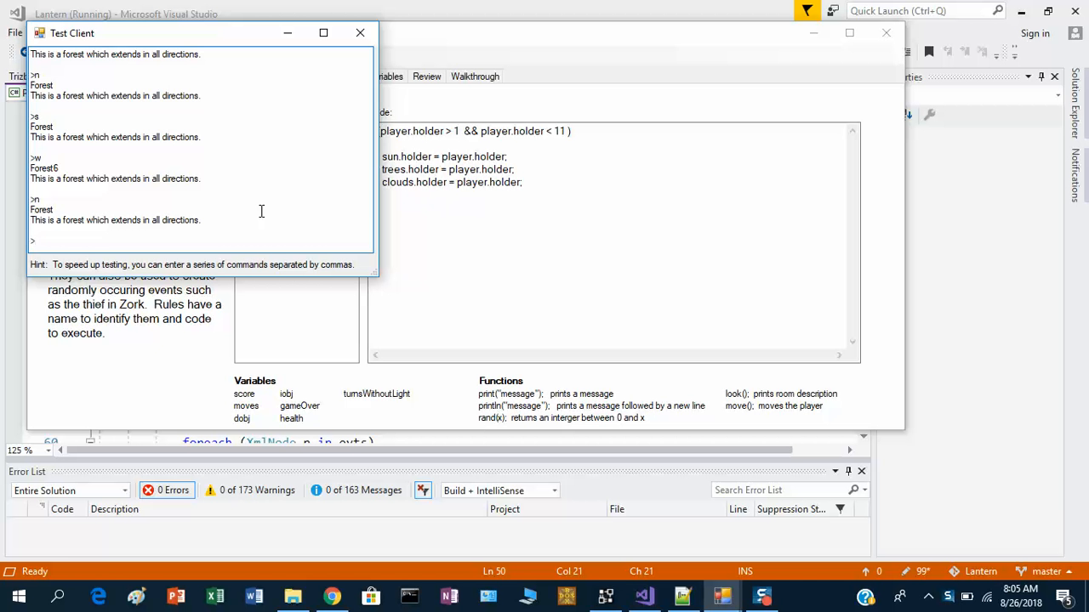
type("x sun")
key("Return")
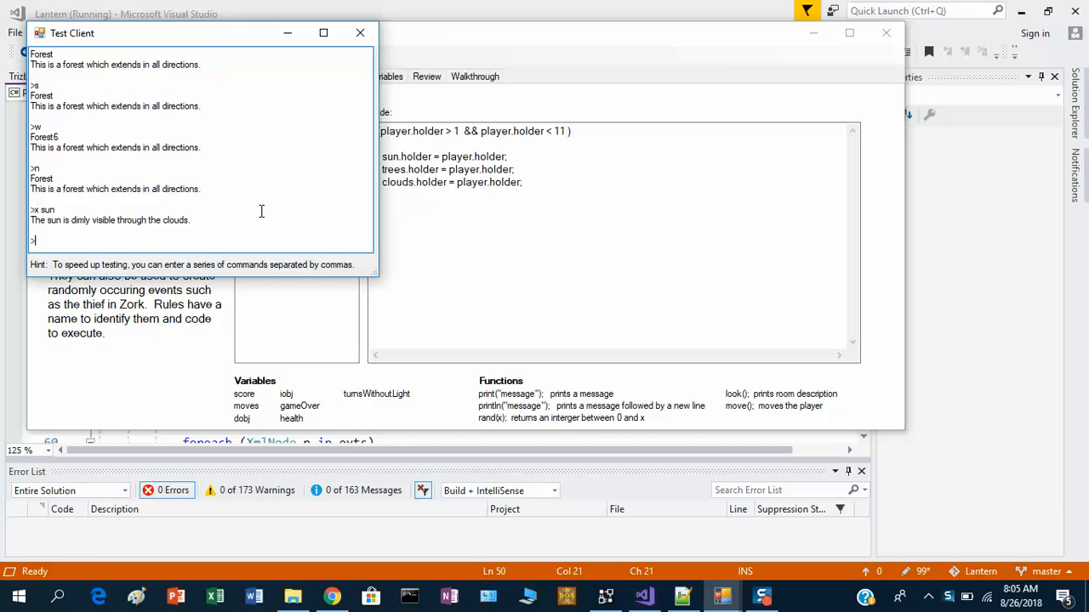
- Close the test client window
left_click(359, 33)
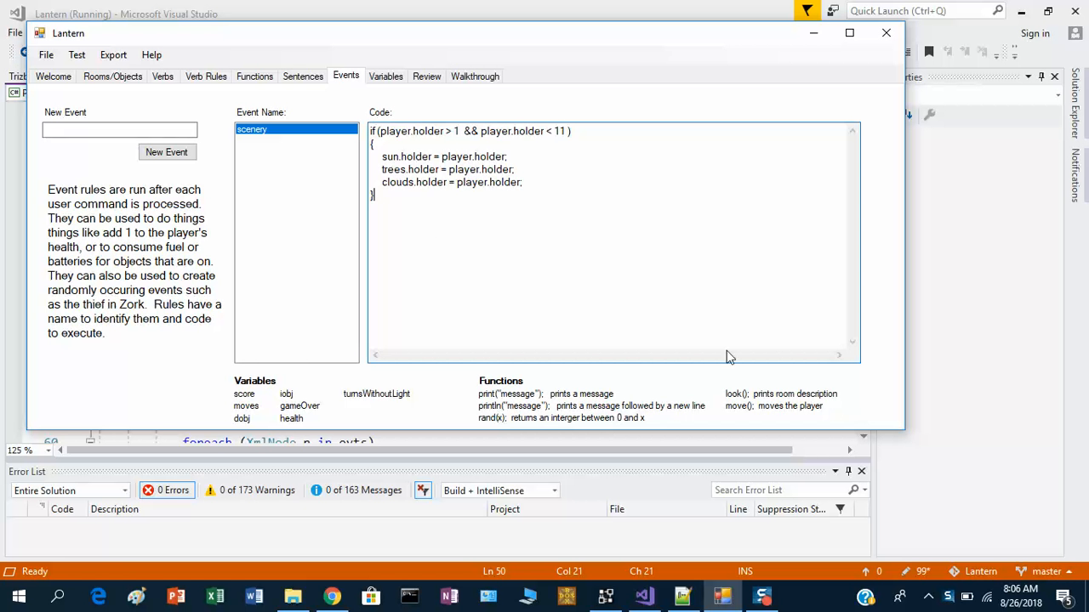
left_click(928, 596)
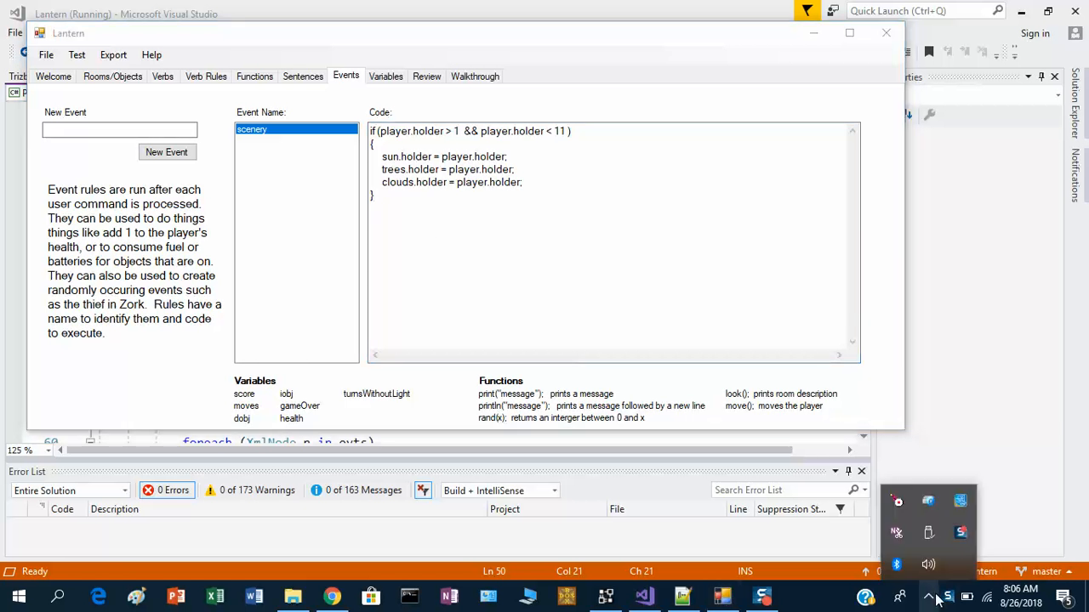